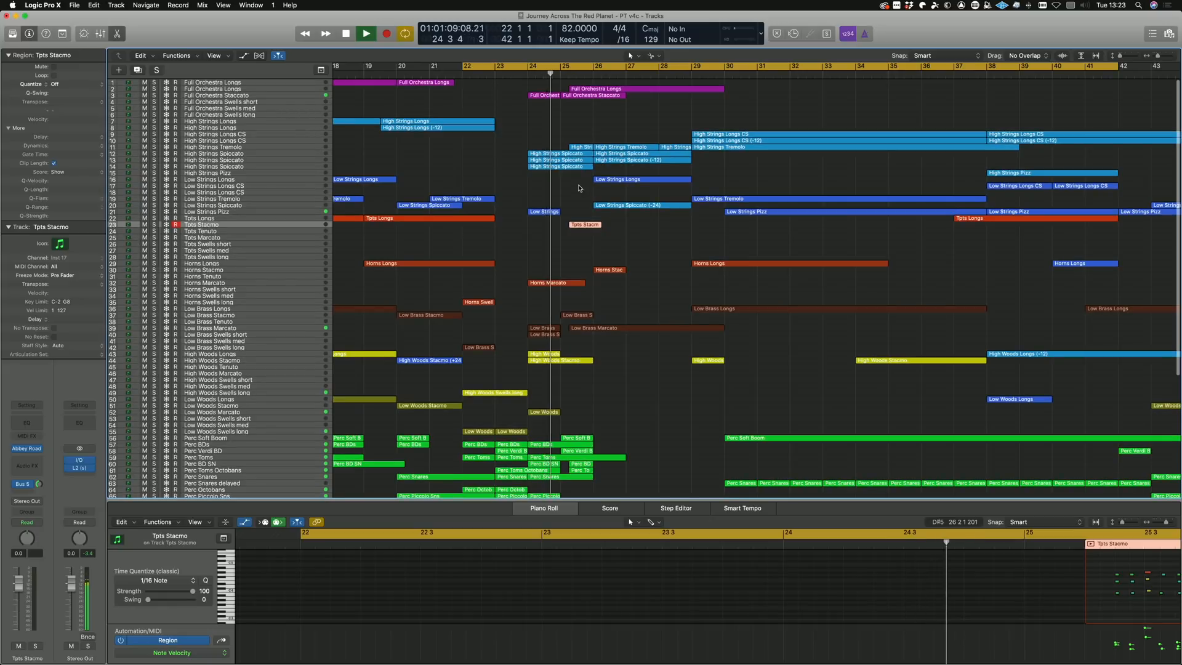
- Examine the notes of the selected high and low strings regions through bars 26 to 29 and the surrounding arrangement during playback
scroll(711, 584, "up", 2)
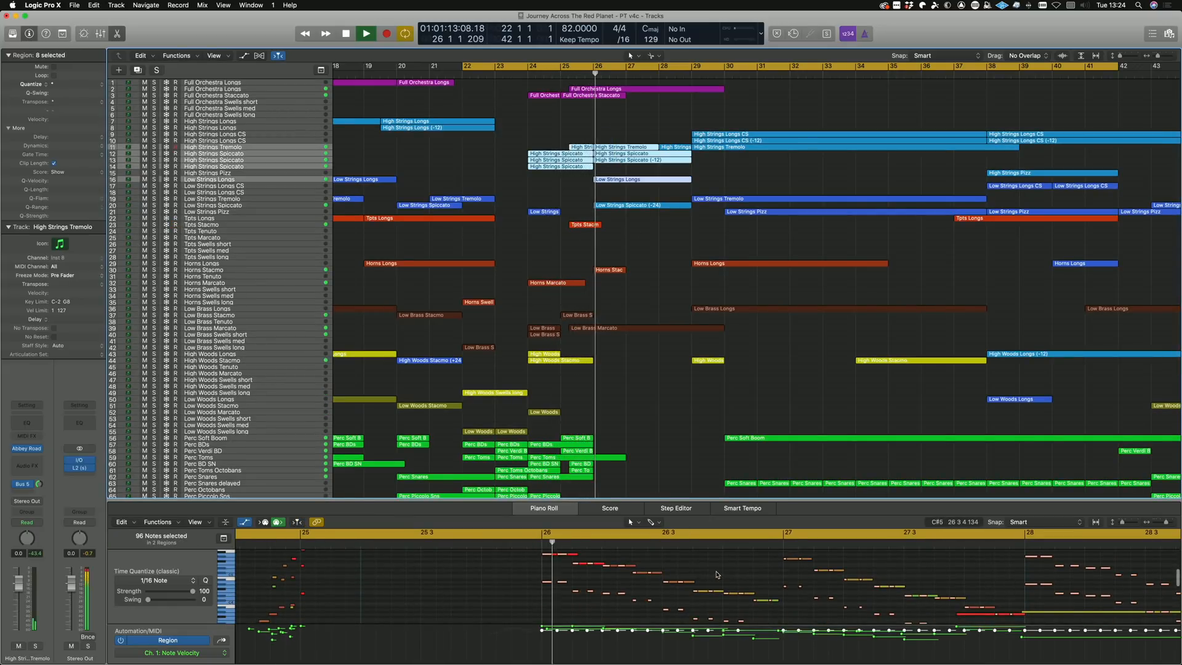
scroll(763, 578, "down", 2)
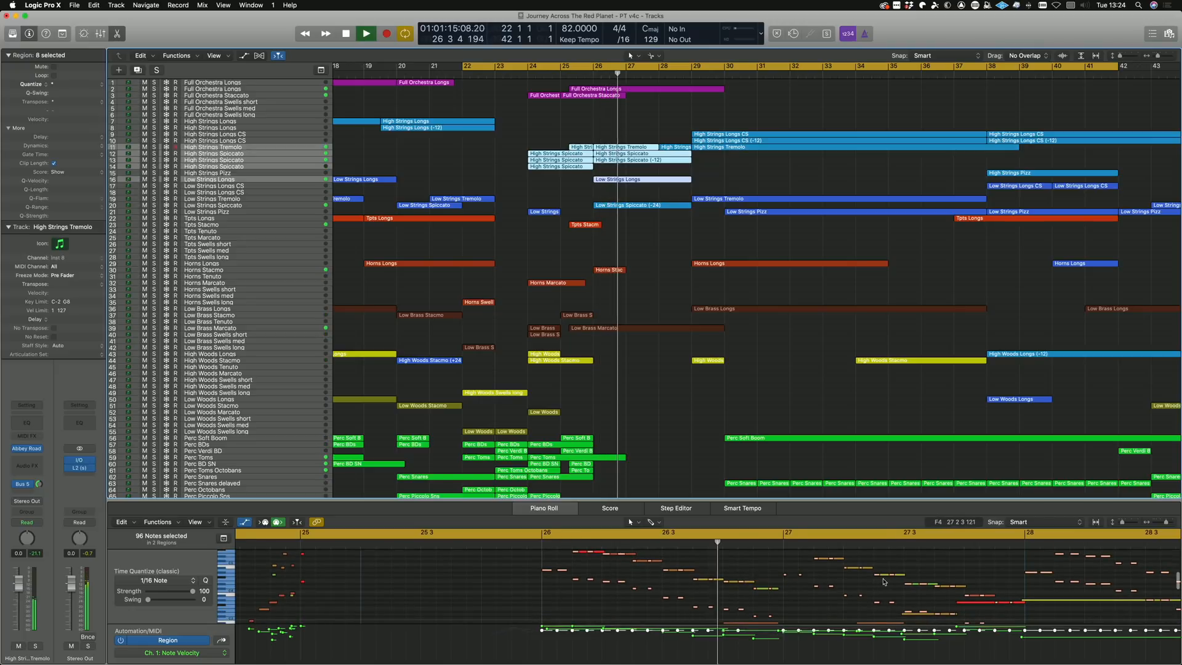
scroll(884, 582, "down", 2)
scroll(882, 582, "up", 3)
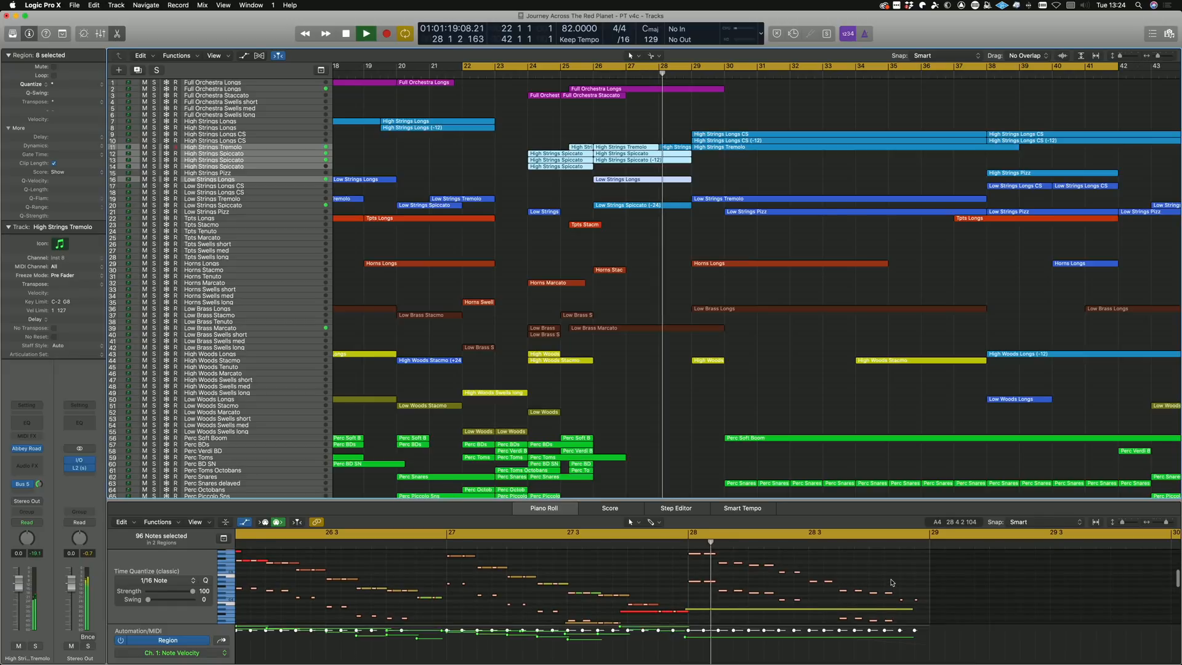
scroll(891, 582, "down", 2)
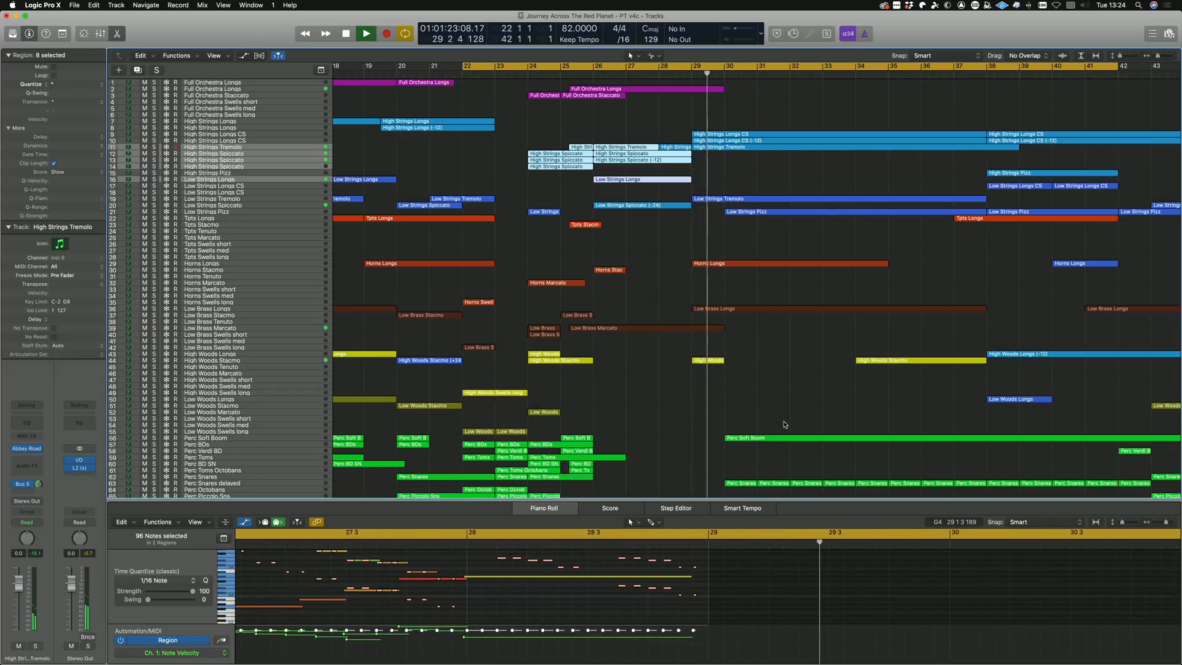
scroll(794, 403, "down", 6)
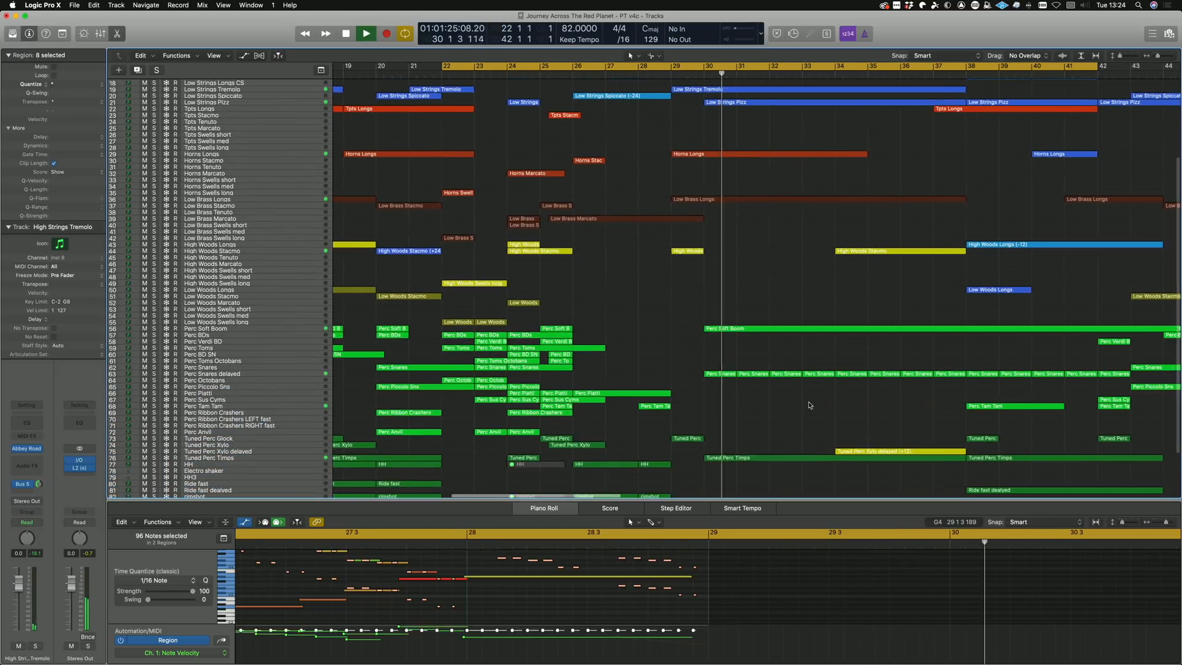
scroll(807, 404, "up", 6)
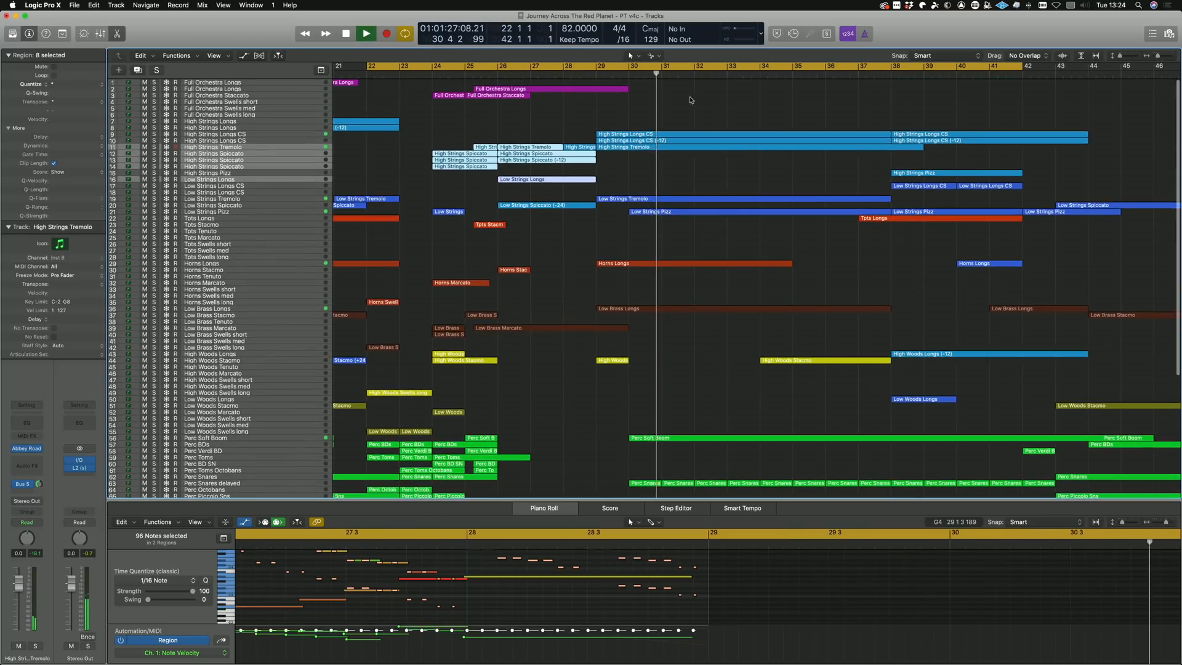
- Select the two High Strings Longs CS regions and the High Strings Tremolo region starting at bar 29 and examine their notes
left_click_drag(691, 100, 749, 182)
scroll(734, 574, "down", 3)
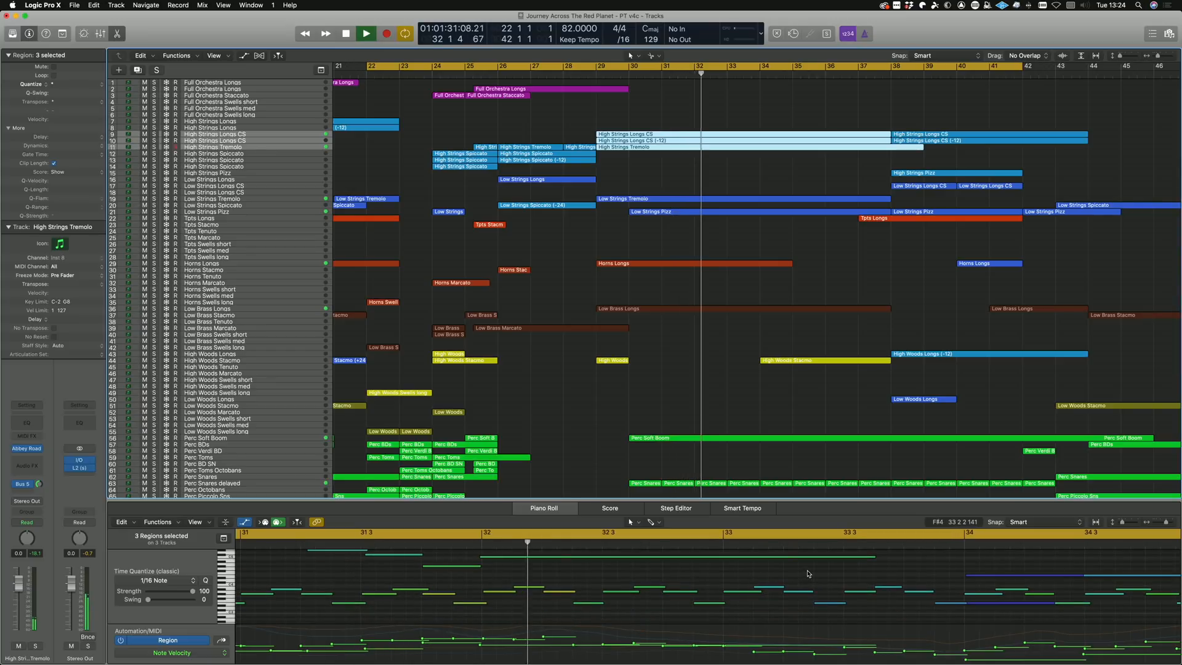
scroll(808, 574, "right", 2)
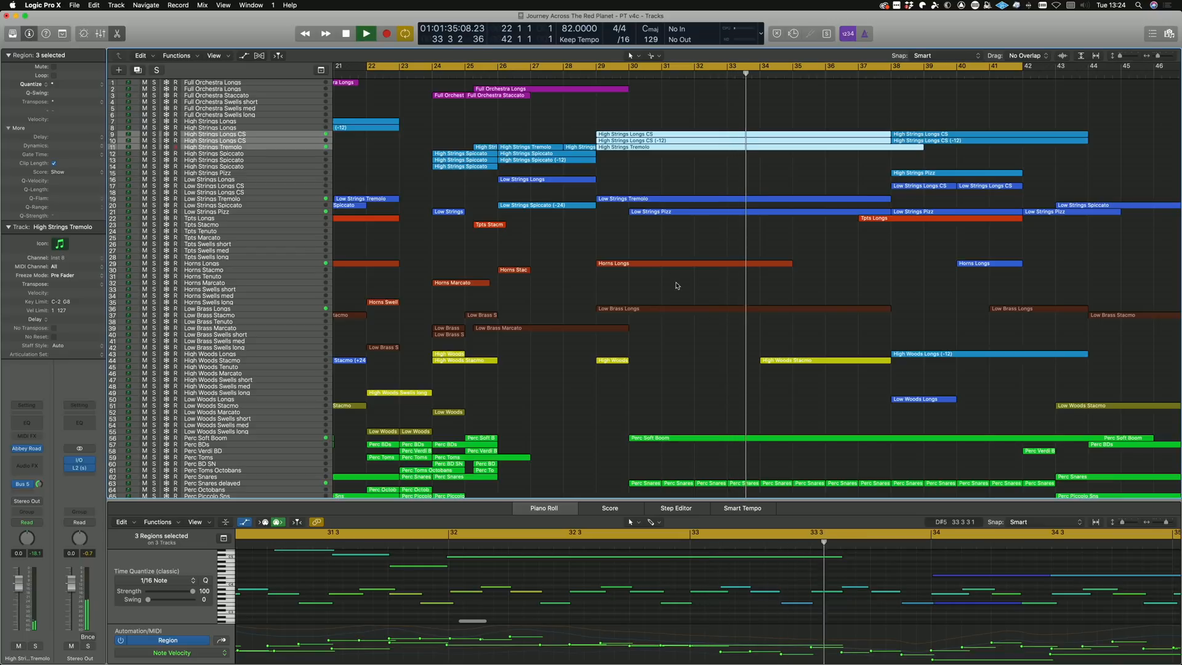
- Inspect the Horns Longs region starting at bar 29 and the Tuned Perc Xylo delayed region starting at bar 34
left_click(677, 264)
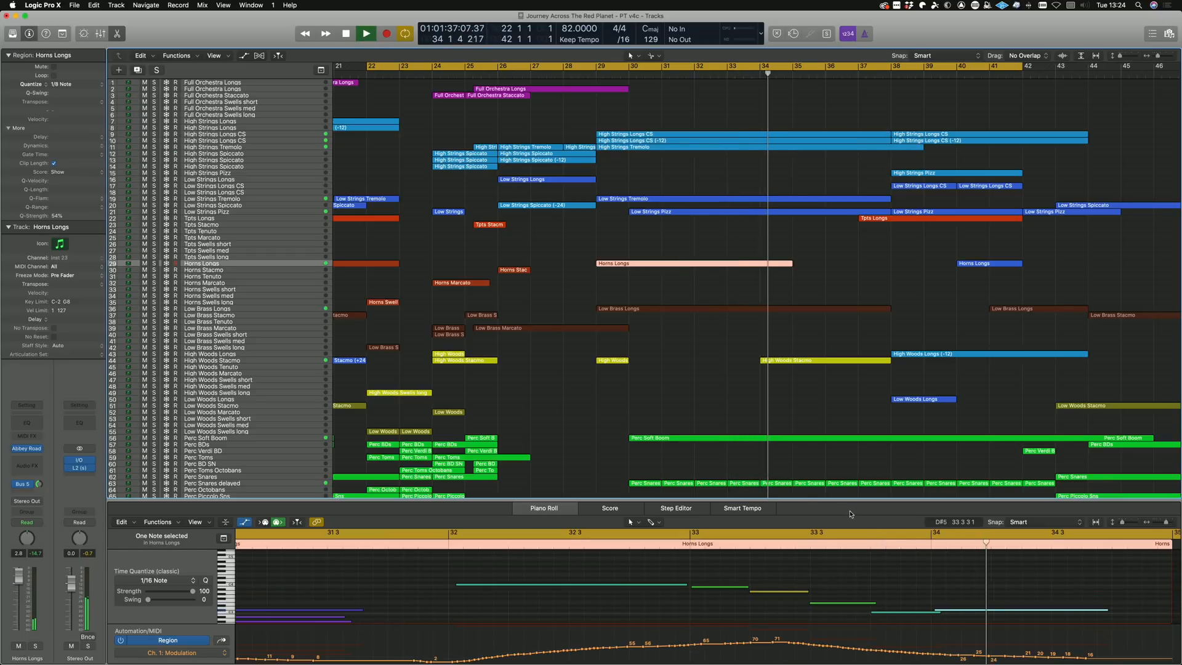
scroll(862, 425, "right", 5)
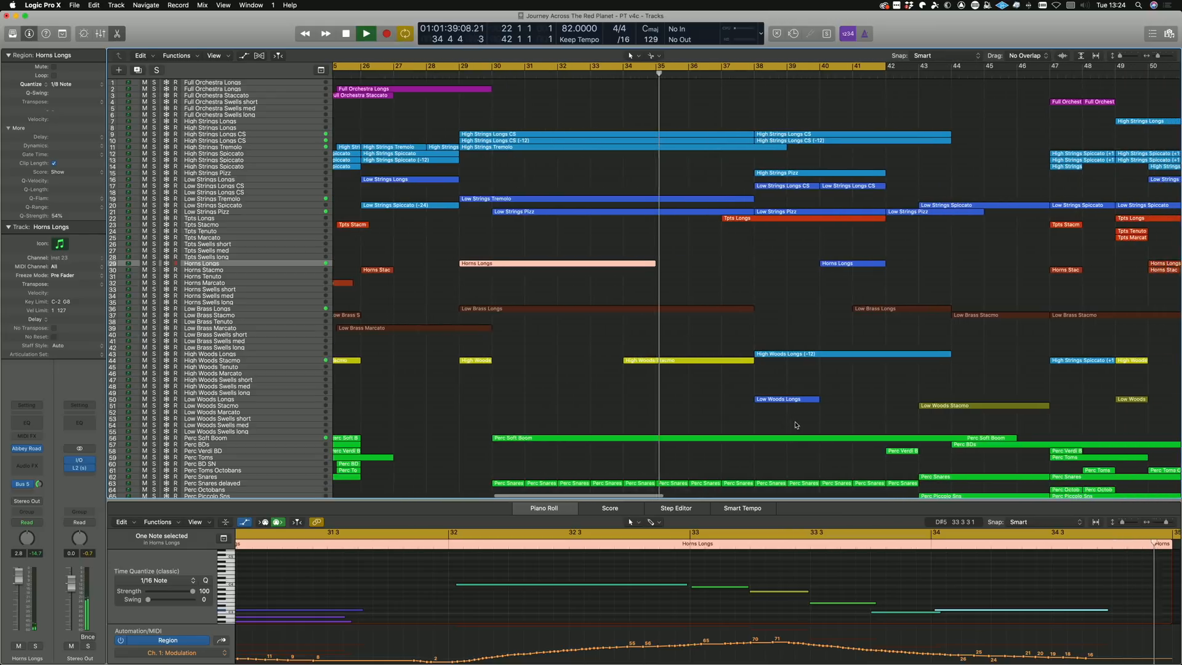
scroll(677, 419, "down", 3)
scroll(633, 418, "down", 5)
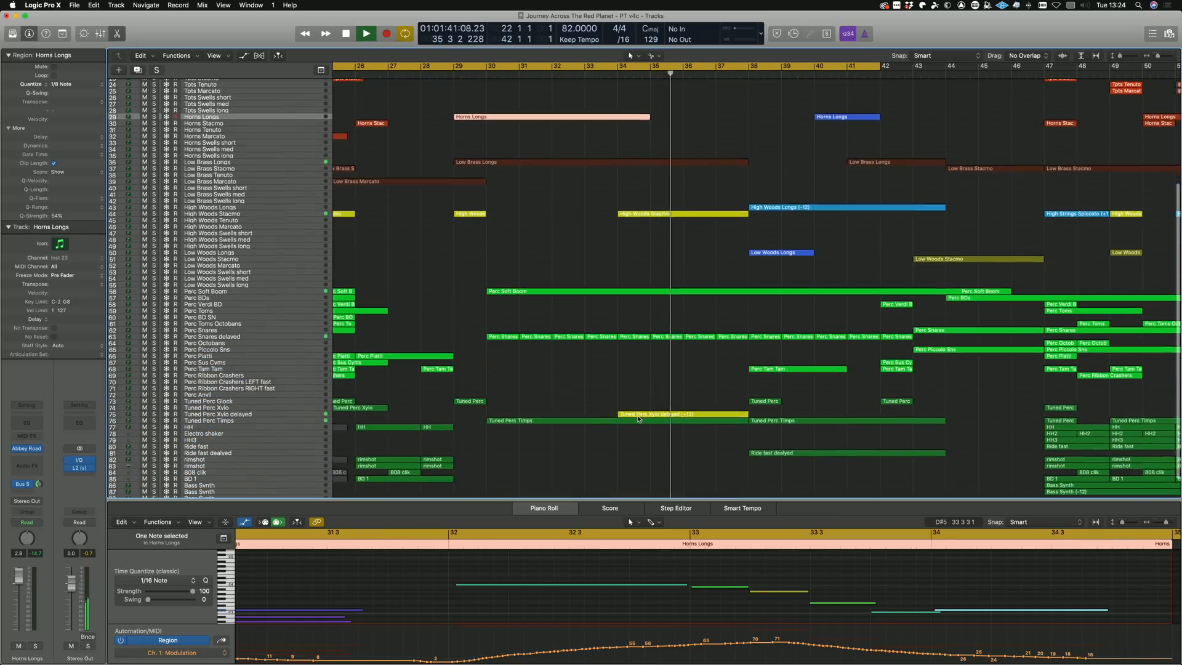
left_click(647, 414)
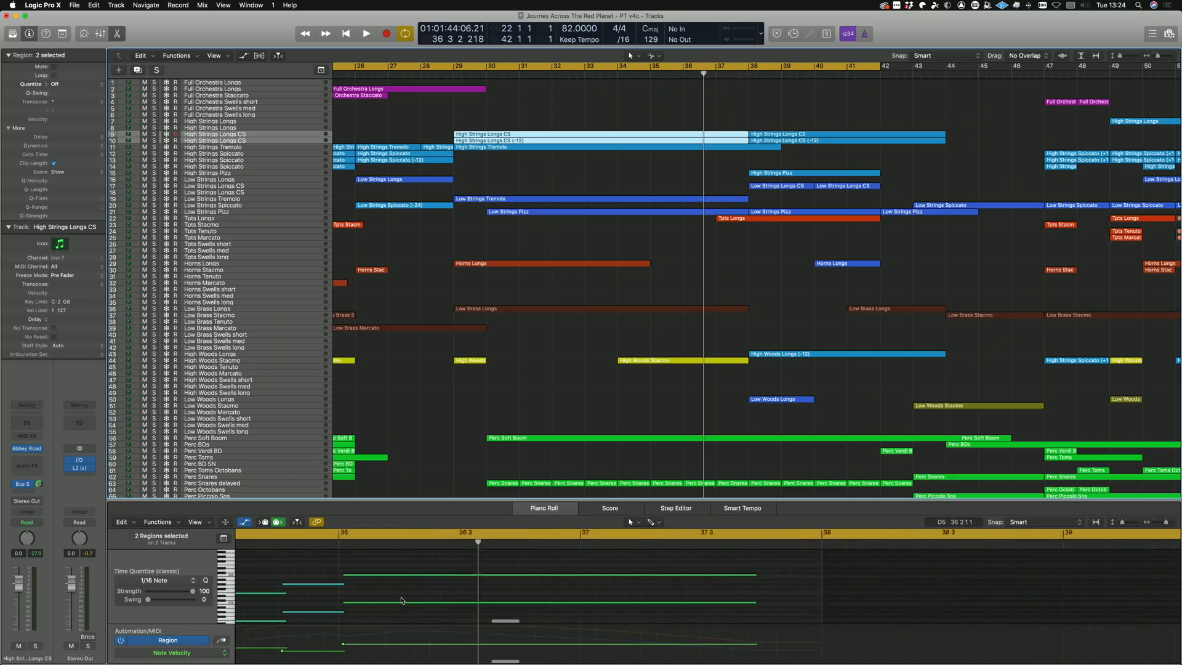
- Examine the melody notes of the two selected High Strings Longs CS regions in the bars leading up to bar 36
scroll(403, 602, "left", 5)
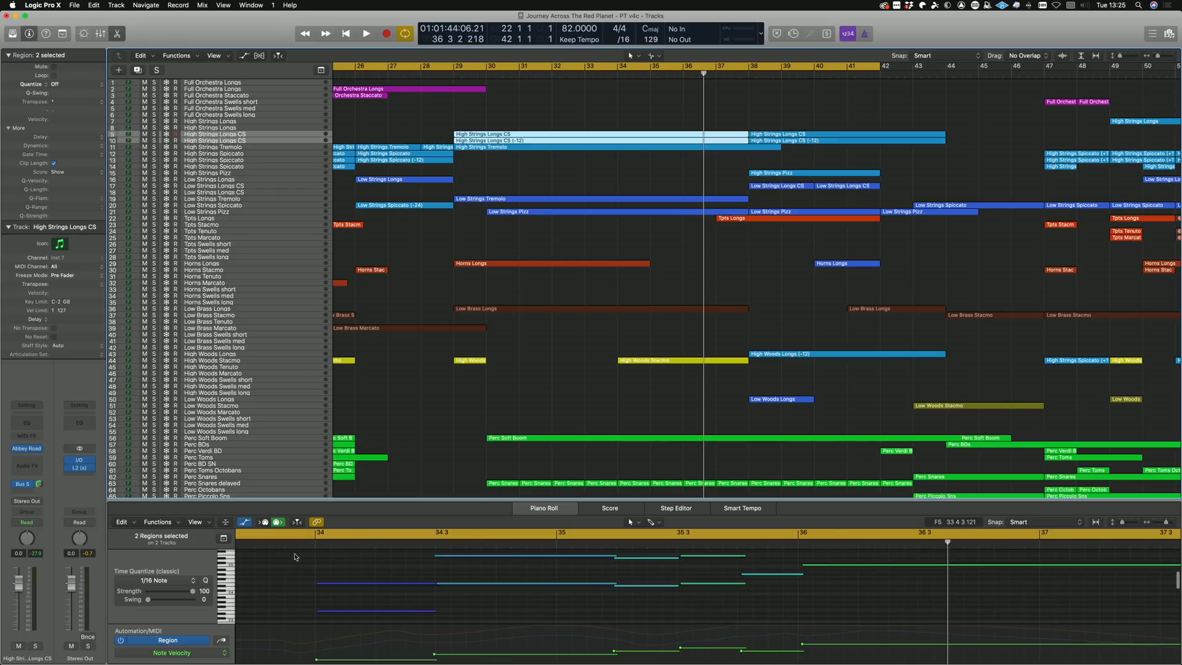
scroll(295, 558, "left", 18)
scroll(345, 561, "down", 5)
scroll(500, 562, "right", 10)
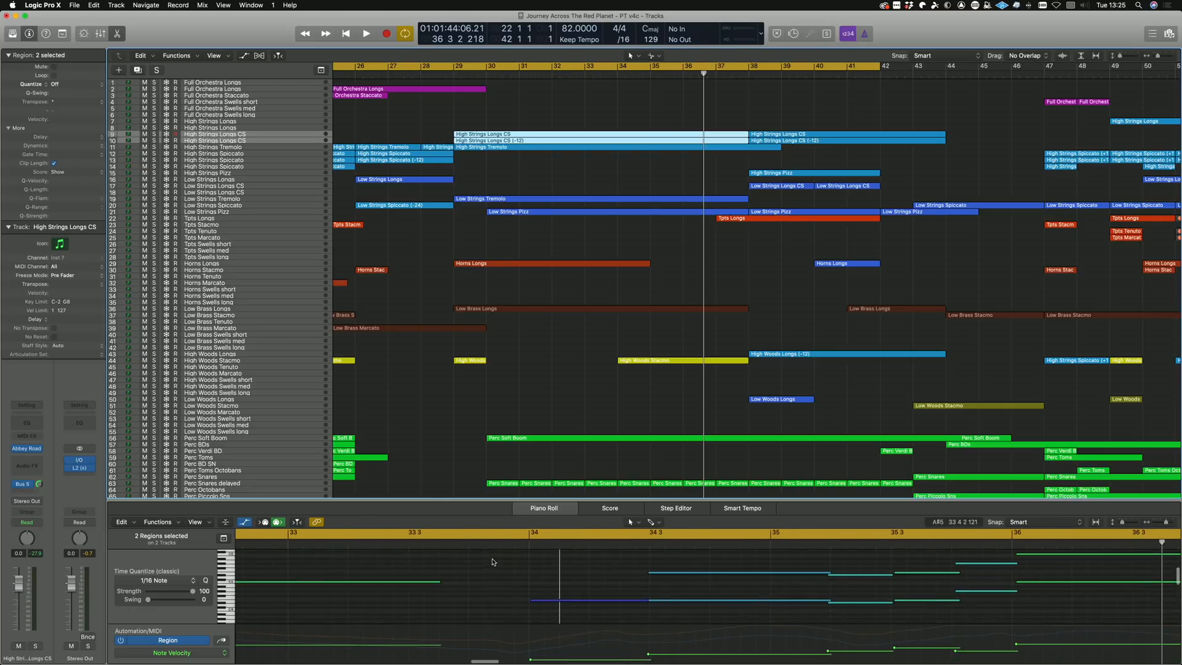
- Solo the High Strings Tremolo track and play its long region from about bar 30
left_click(490, 148)
scroll(366, 567, "down", 4)
scroll(366, 567, "left", 12)
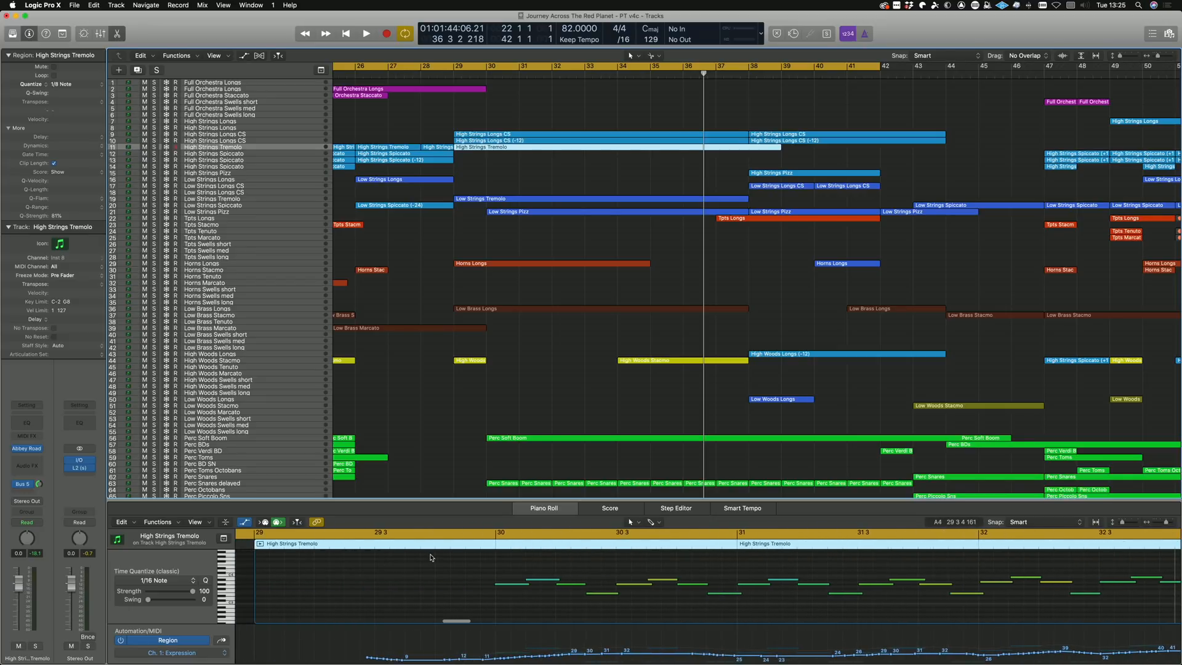
key("s")
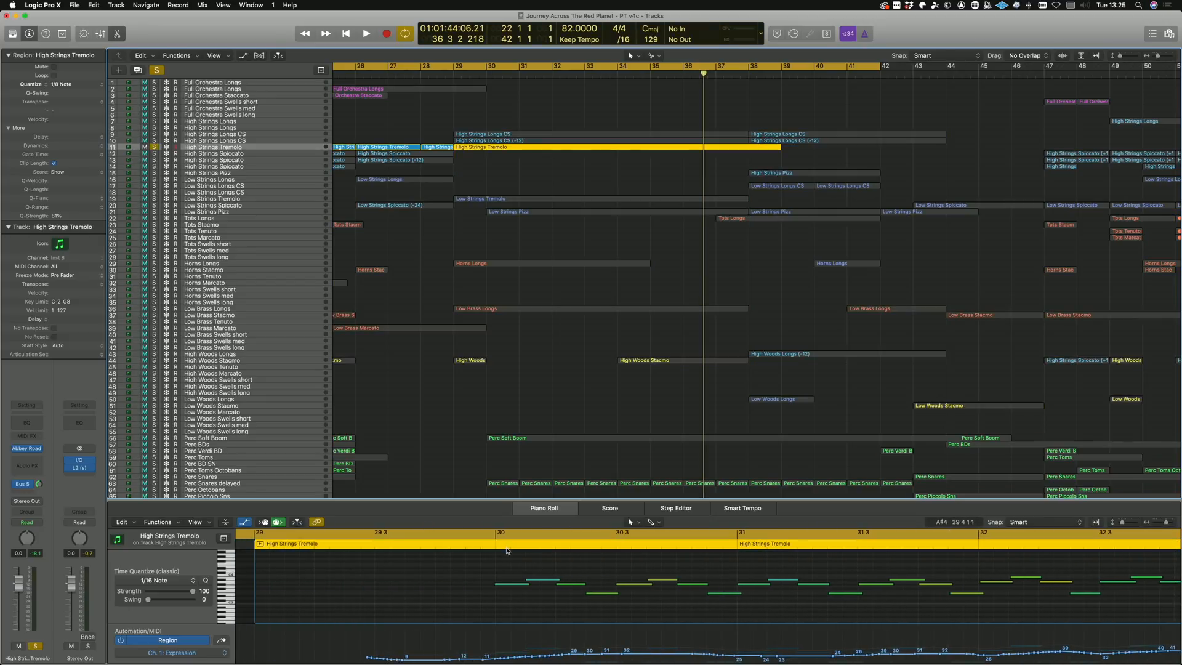
left_click(480, 544)
key("space")
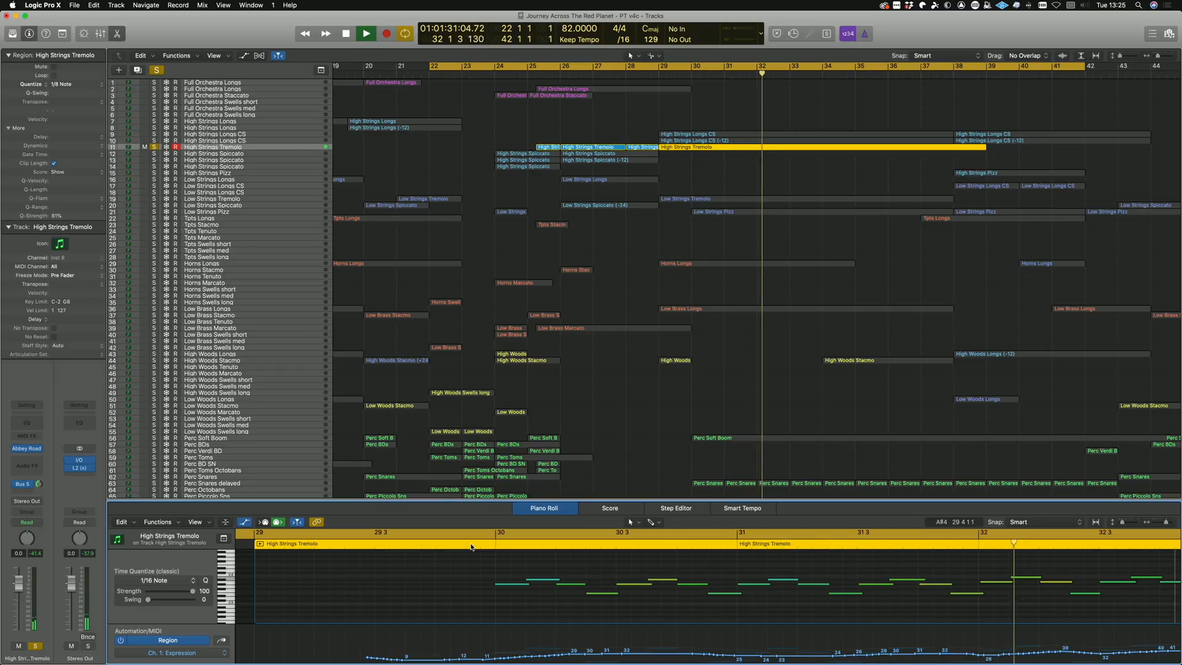
- Display the channel 1 Modulation data of the High Strings Tremolo region and of the High Strings Longs CS region
left_click(188, 653)
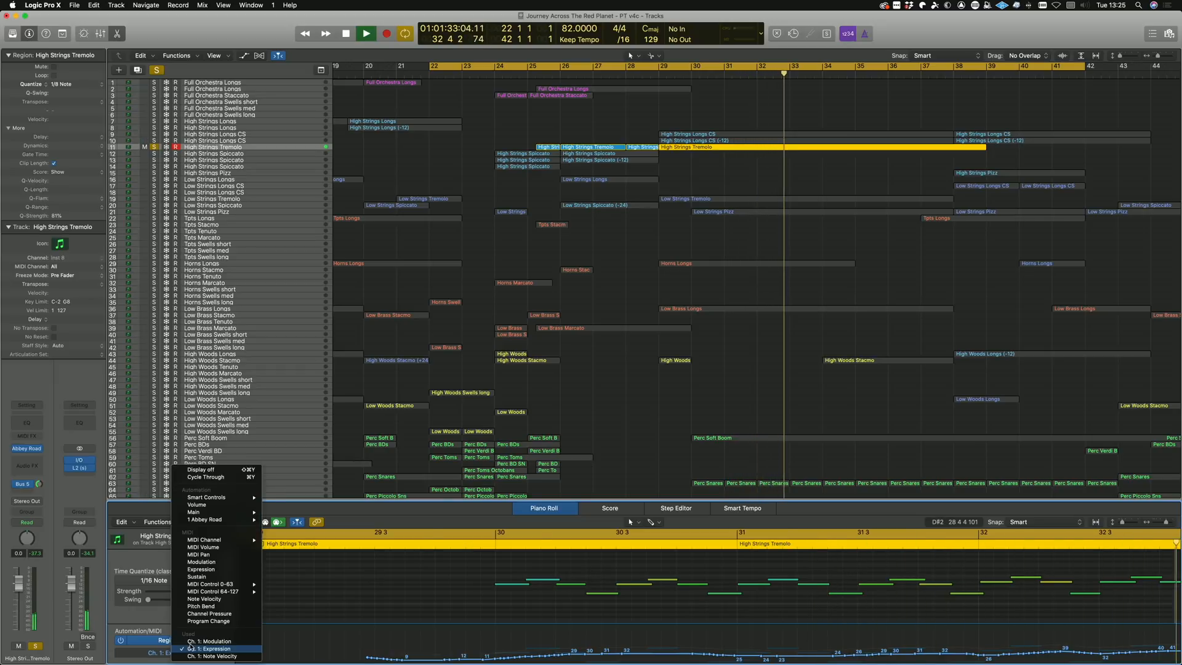
left_click(185, 640)
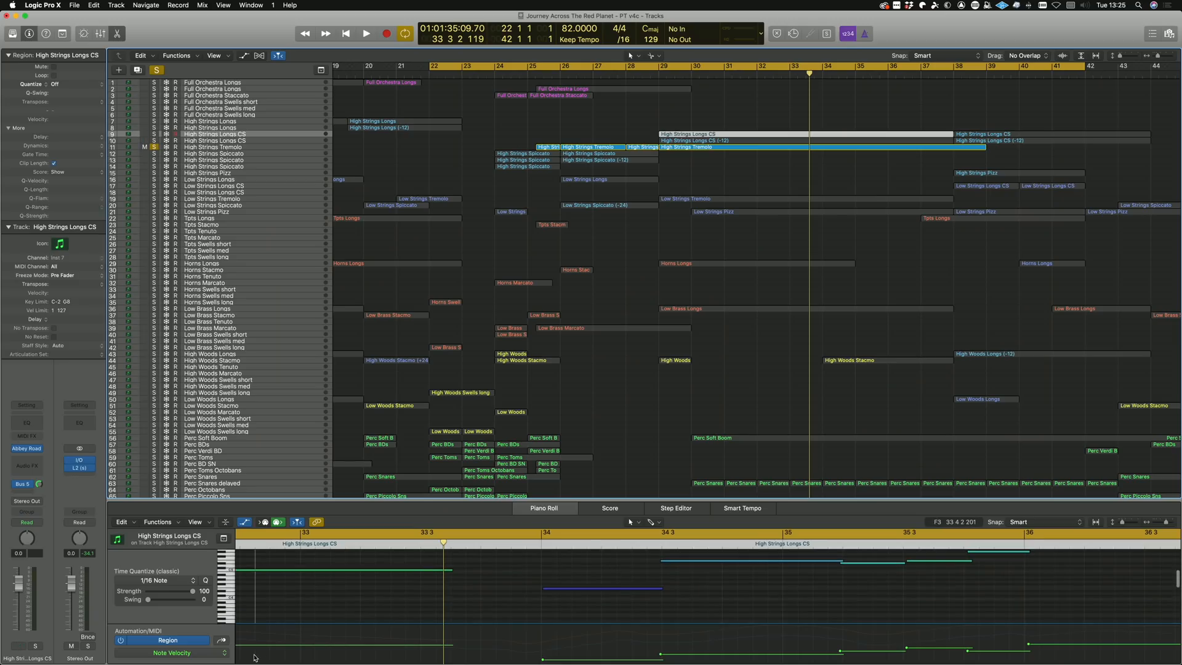
left_click(180, 654)
left_click(200, 645)
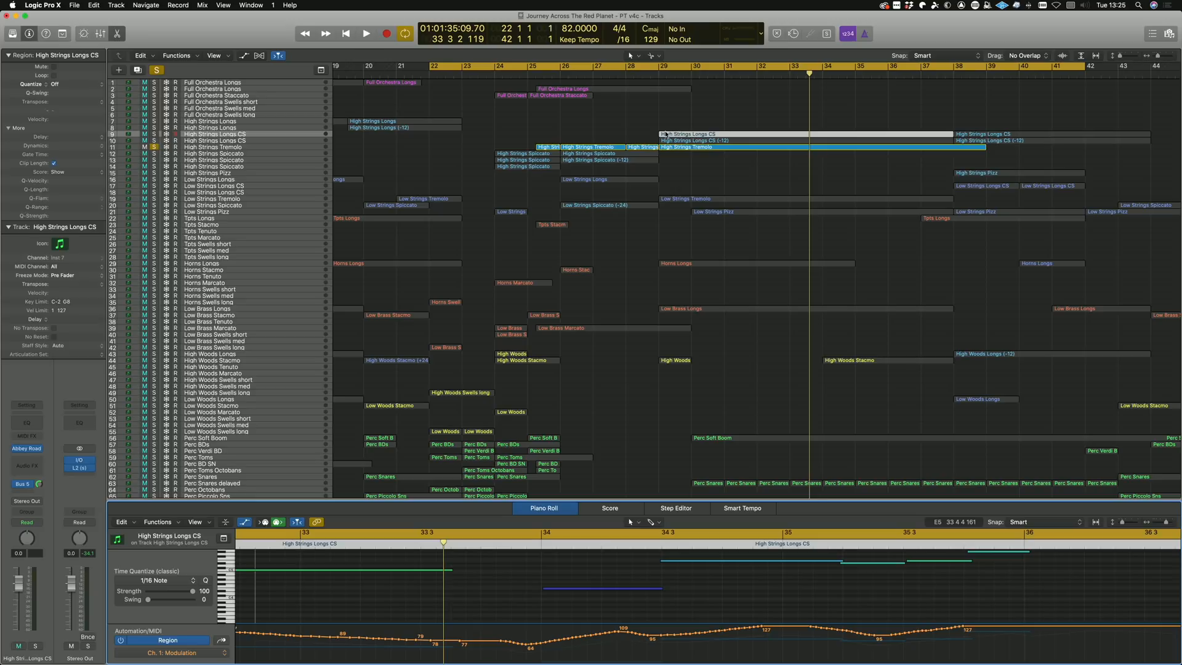
- Solo both High Strings Longs CS tracks alongside High Strings Tremolo and play the high strings together
key("s")
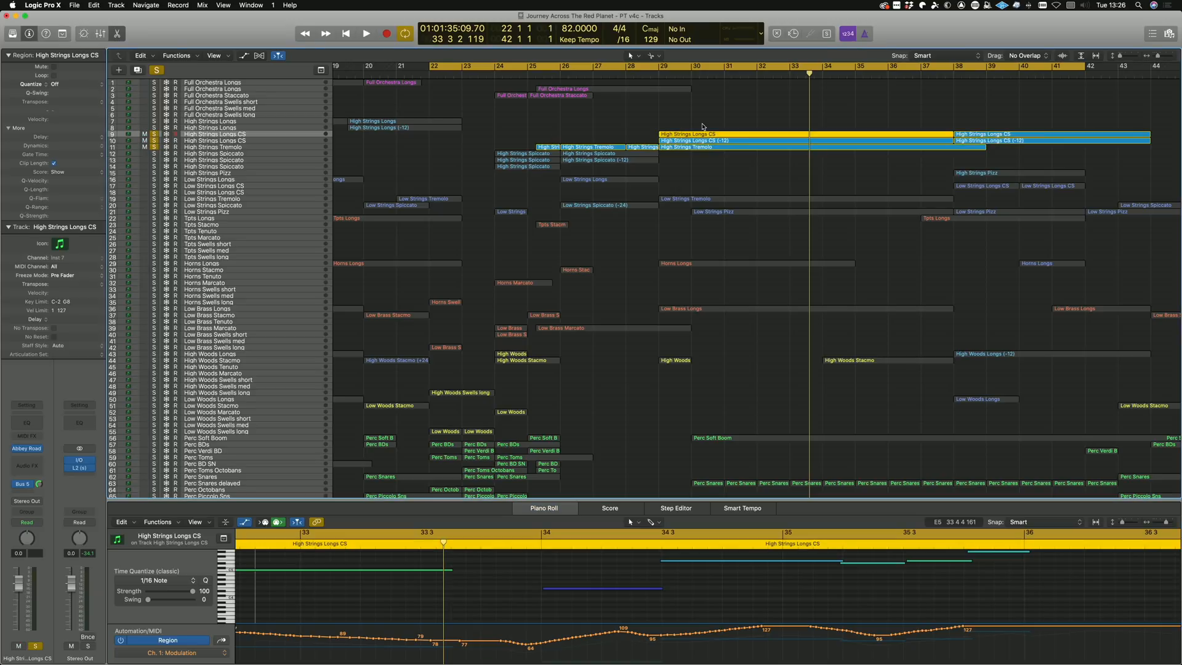
left_click(264, 148, "shift")
key("space")
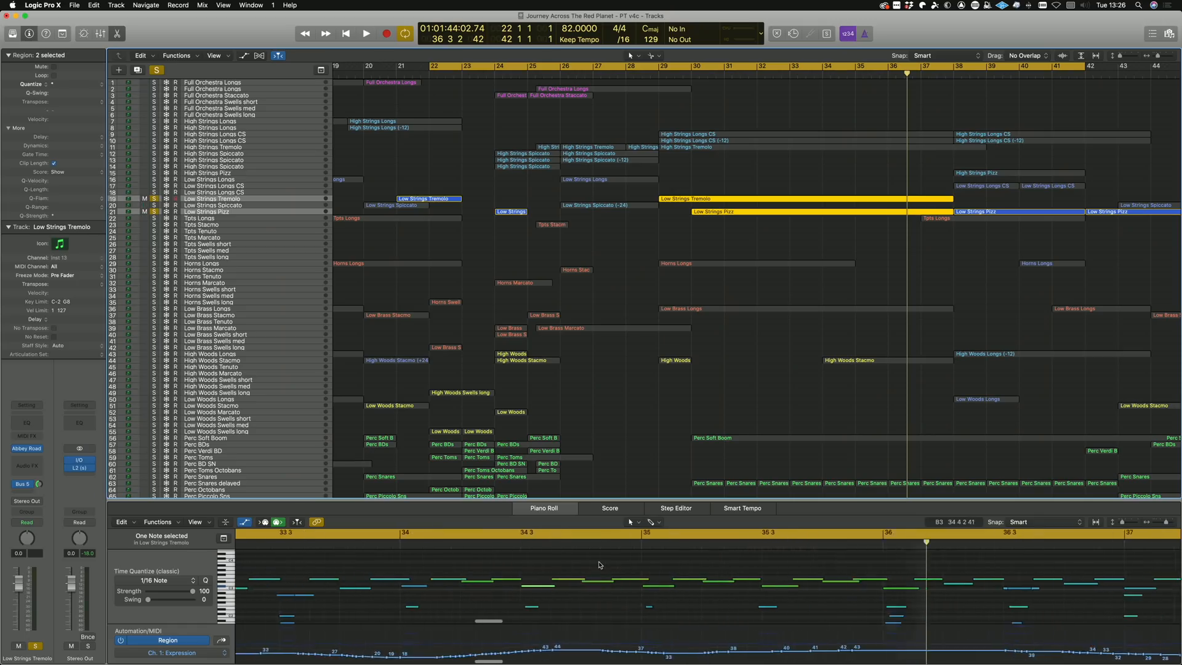
- Examine the notes of the soloed Low Strings Tremolo and Low Strings Pizz parts, one track at a time
scroll(601, 565, "left", 5)
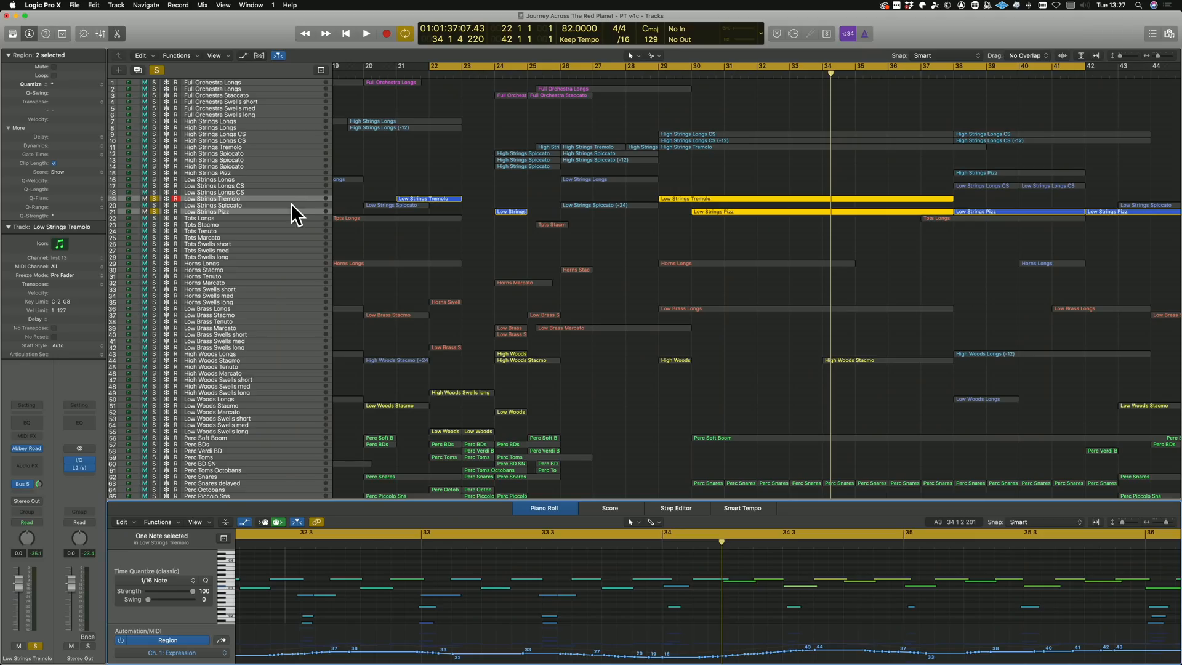
left_click(271, 200)
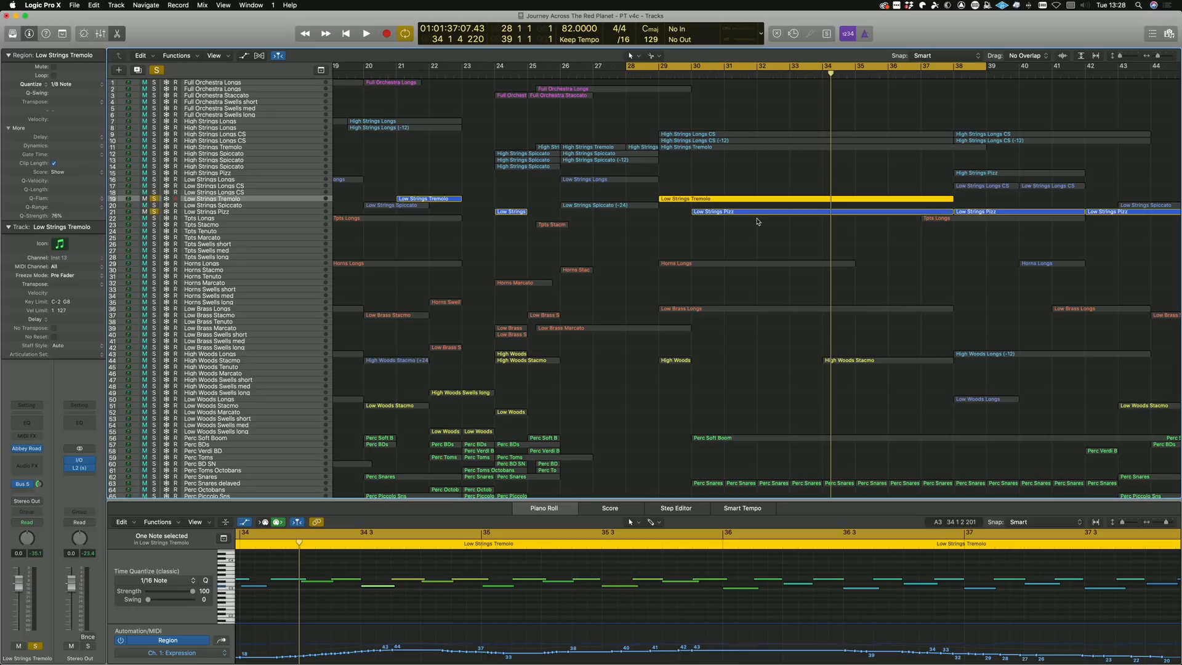
left_click(250, 212)
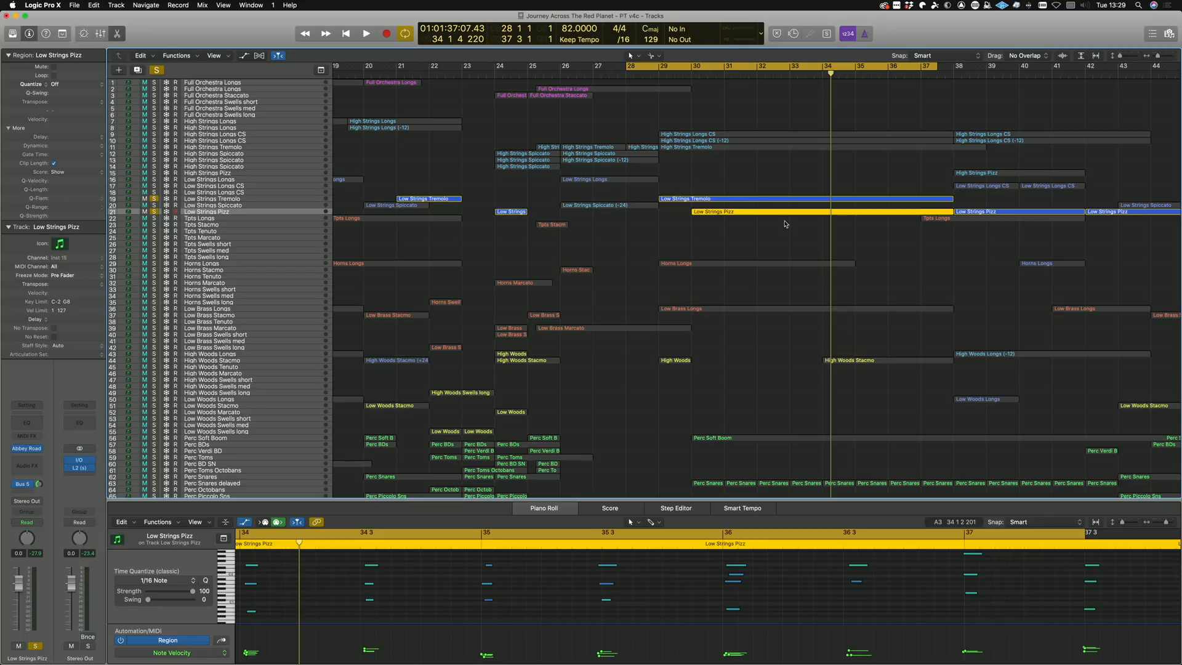
- Move the cycle range to bars 37 to 56 and play it back with all track solos cleared
key("ctrl+shift+period")
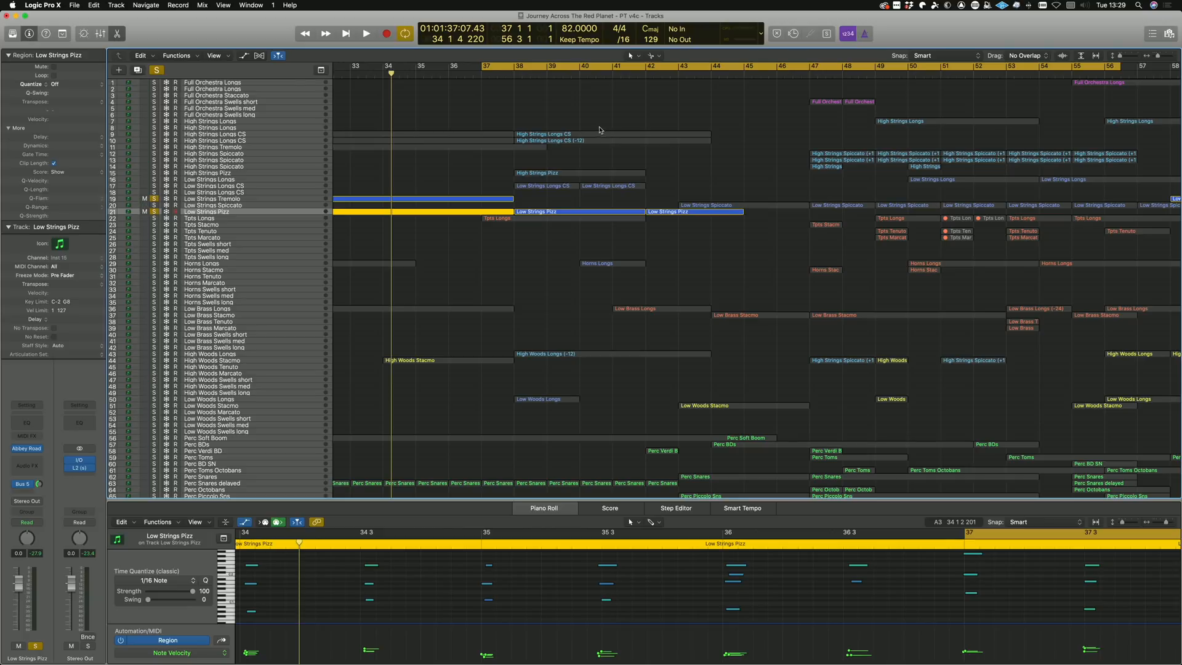
left_click(156, 70)
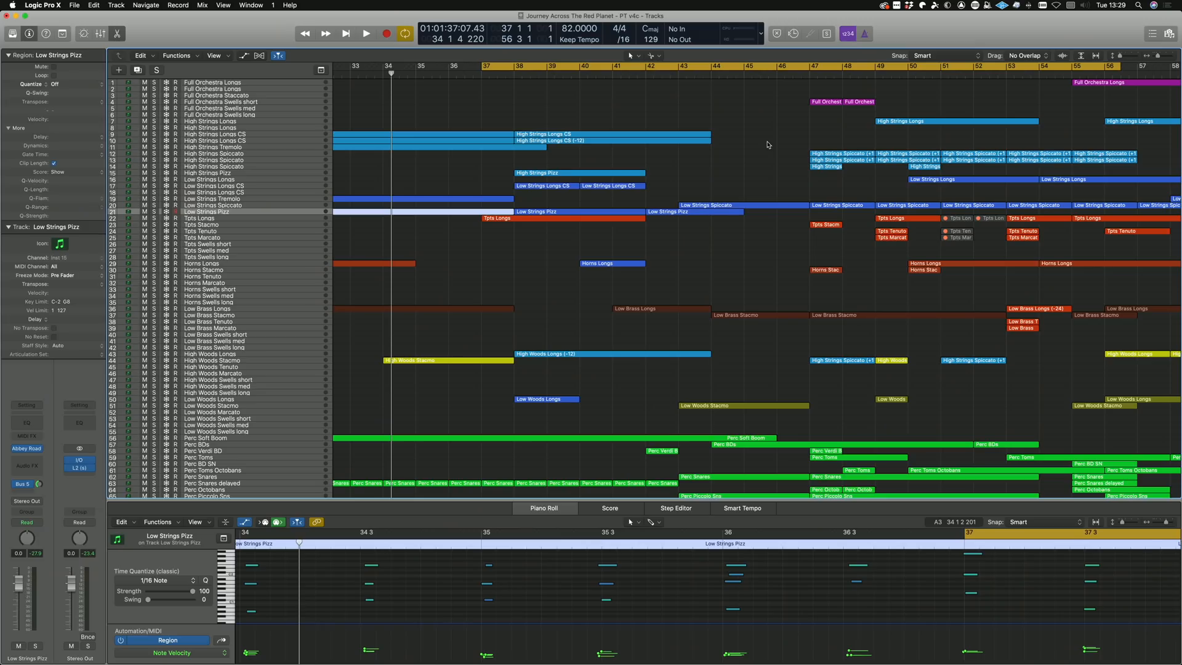
key("space")
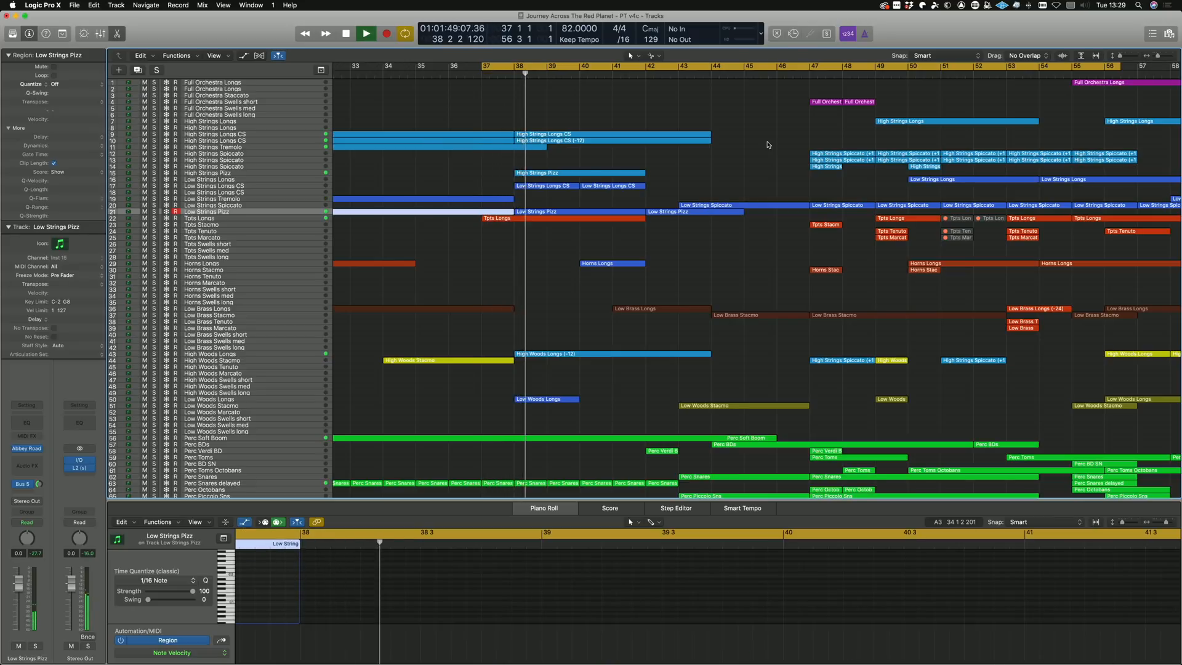
- Inspect the ride, tuned glockenspiel, tam tam, delayed snares and soft boom percussion regions from bar 38 during playback
scroll(751, 210, "down", 1)
scroll(751, 210, "down", 10)
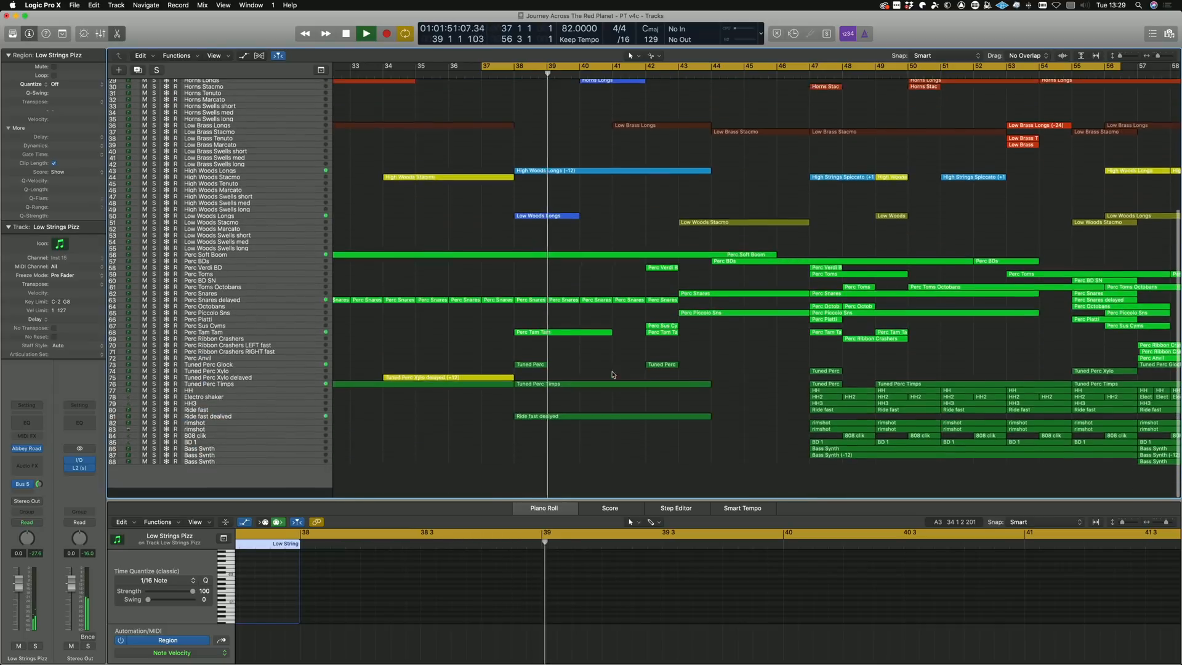
left_click(581, 414)
left_click(582, 428)
left_click(537, 375)
left_click(567, 345)
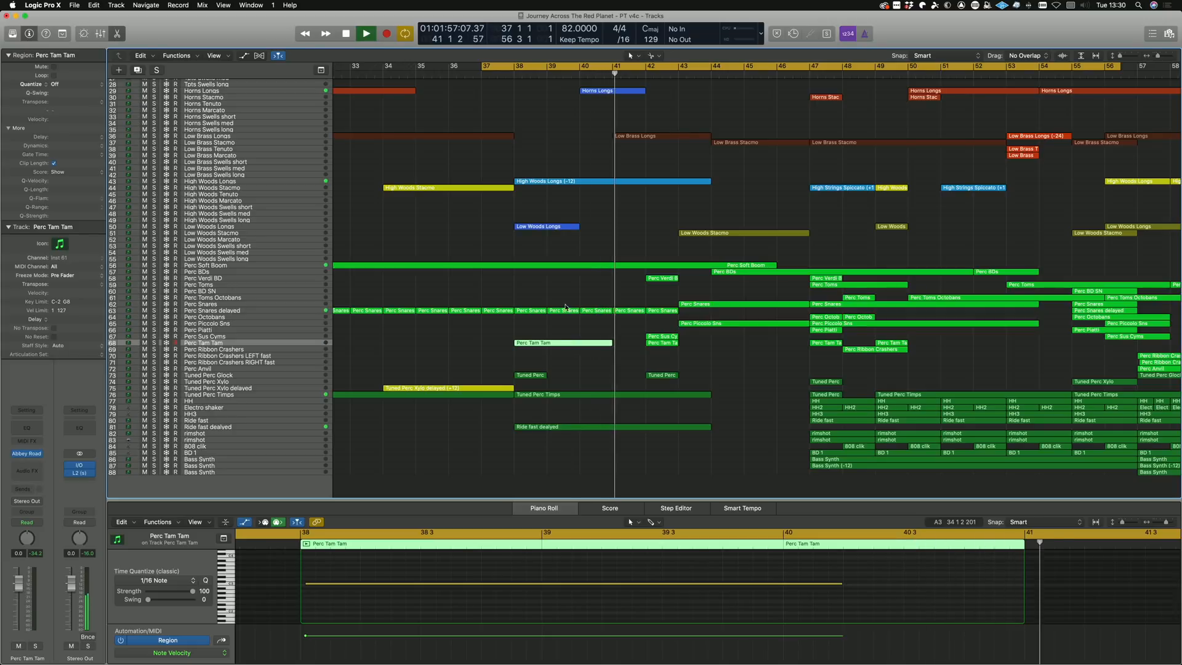
left_click(565, 311)
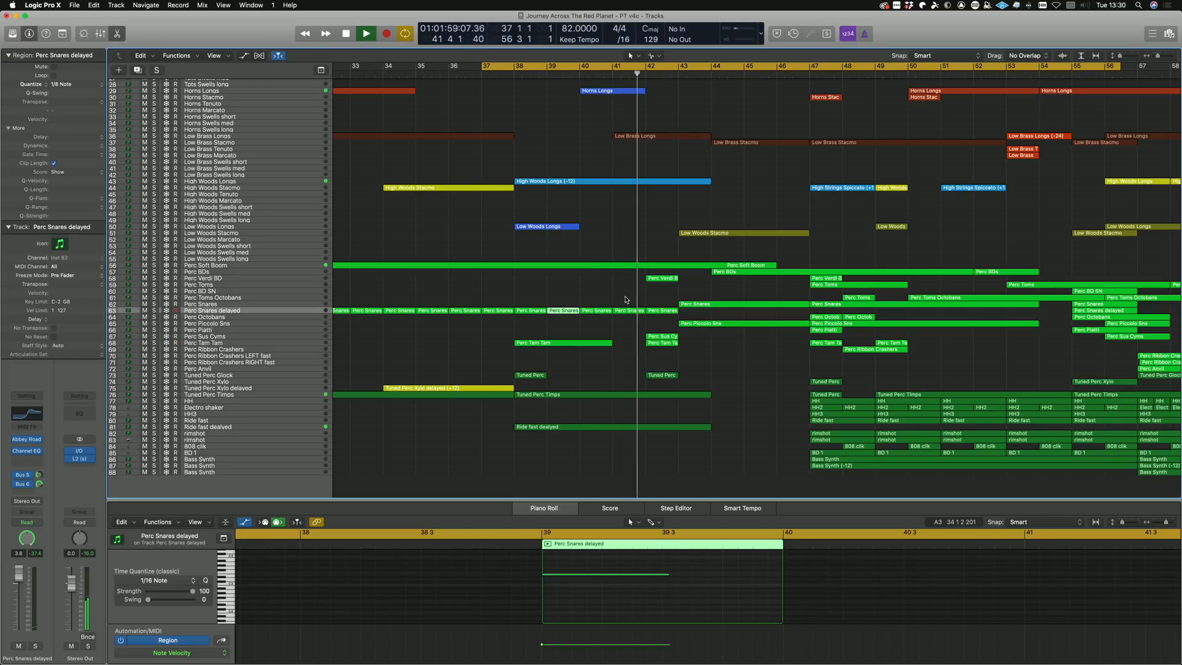
left_click(566, 265)
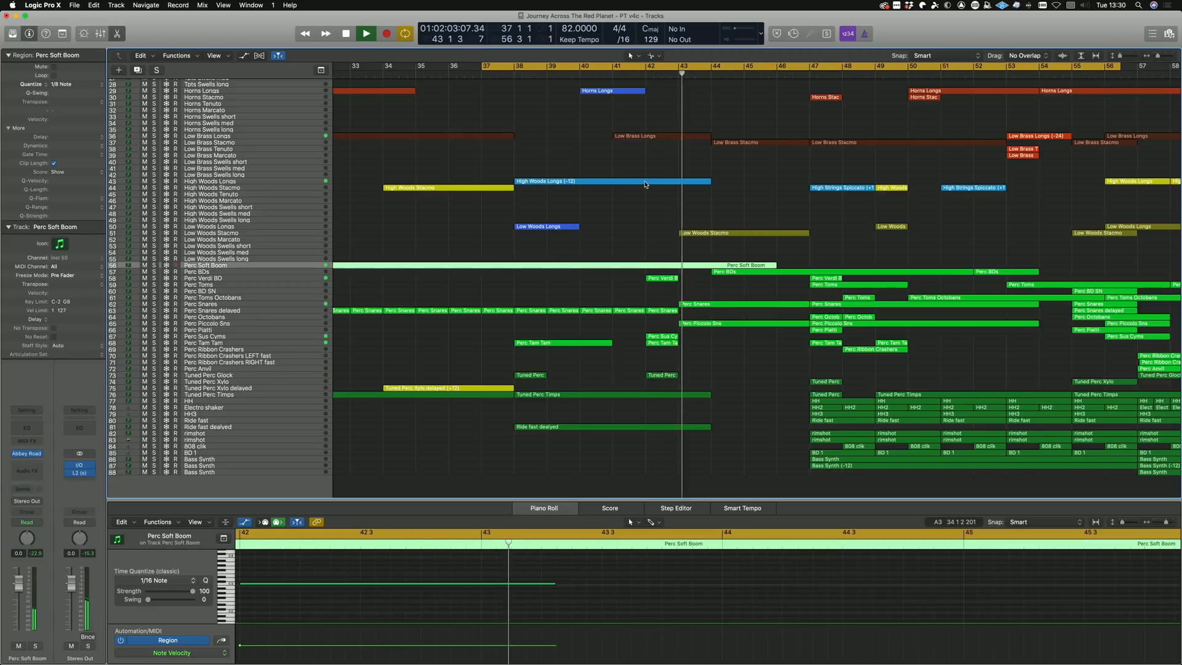
- Select both Low Brass Stacmo regions from bar 44 together with the Low Woods Stacmo region at bar 43 and examine their notes
left_click_drag(741, 122, 843, 147)
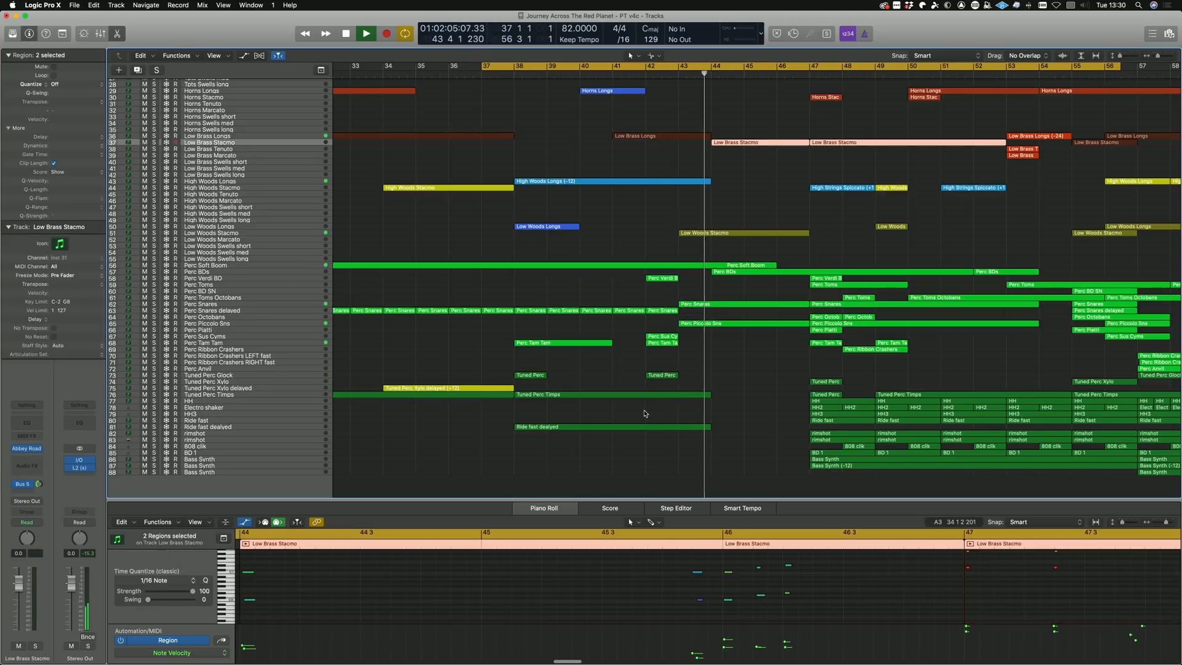
scroll(690, 584, "left", 1)
scroll(680, 583, "up", 2)
scroll(680, 583, "down", 2)
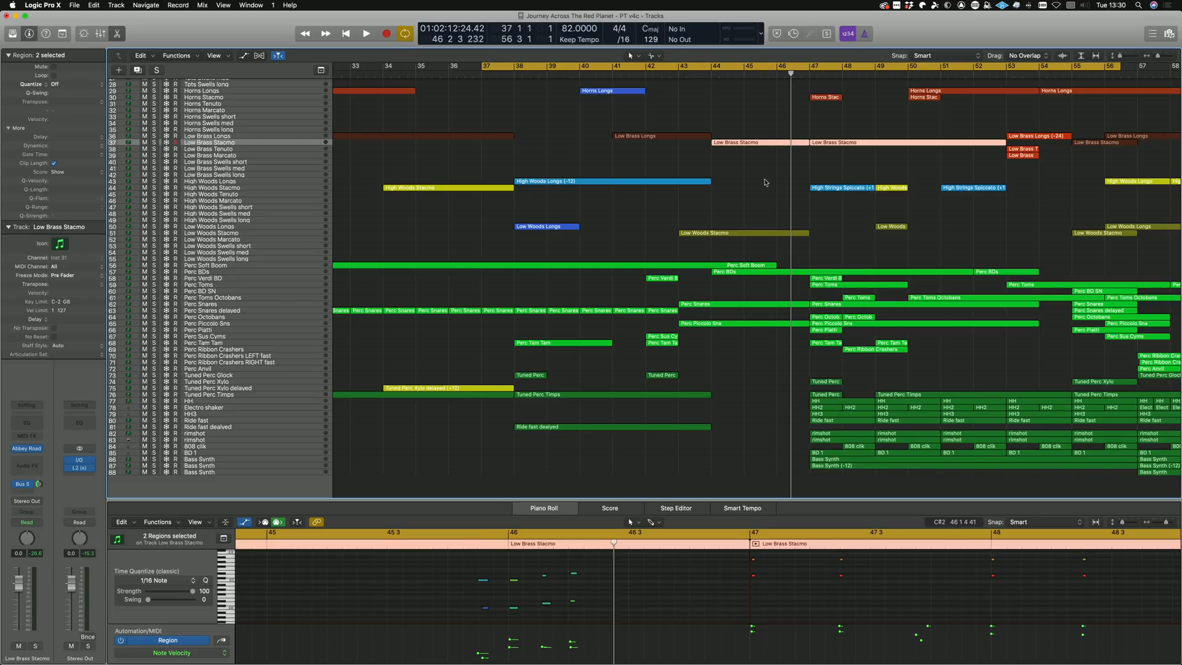
left_click(754, 232, "shift")
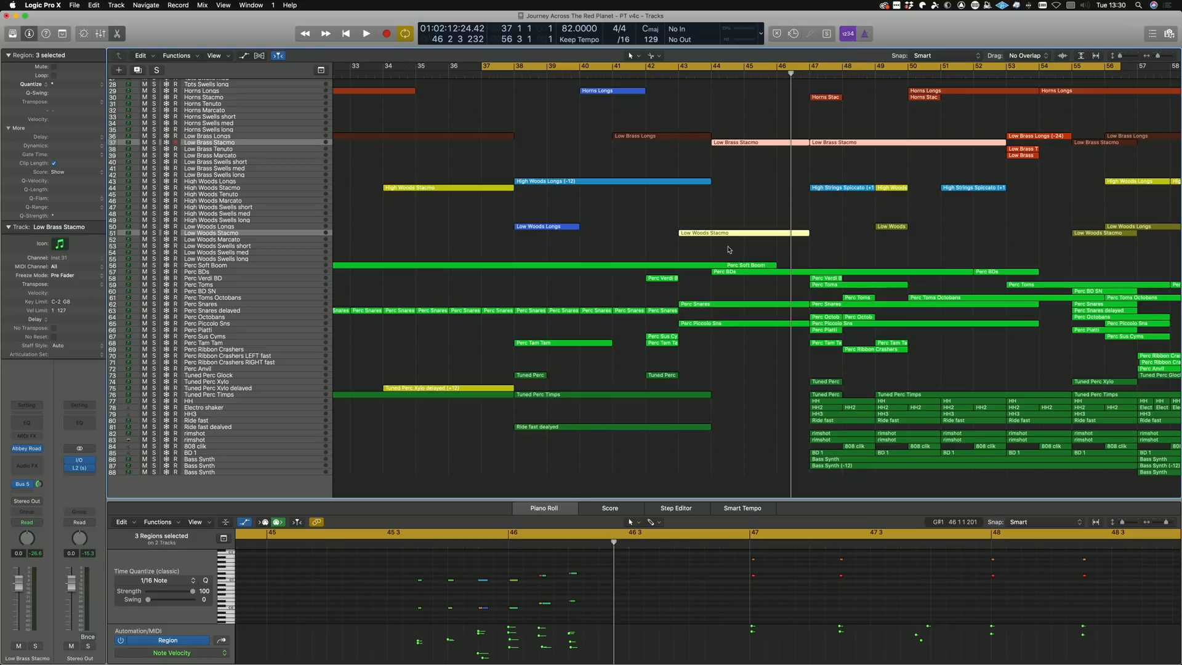
- Solo the Low Woods Stacmo region at bar 43 with the Low Brass Stacmo region at bar 44, play them, and resume playback with solos cleared
left_click(750, 169)
left_click(743, 232)
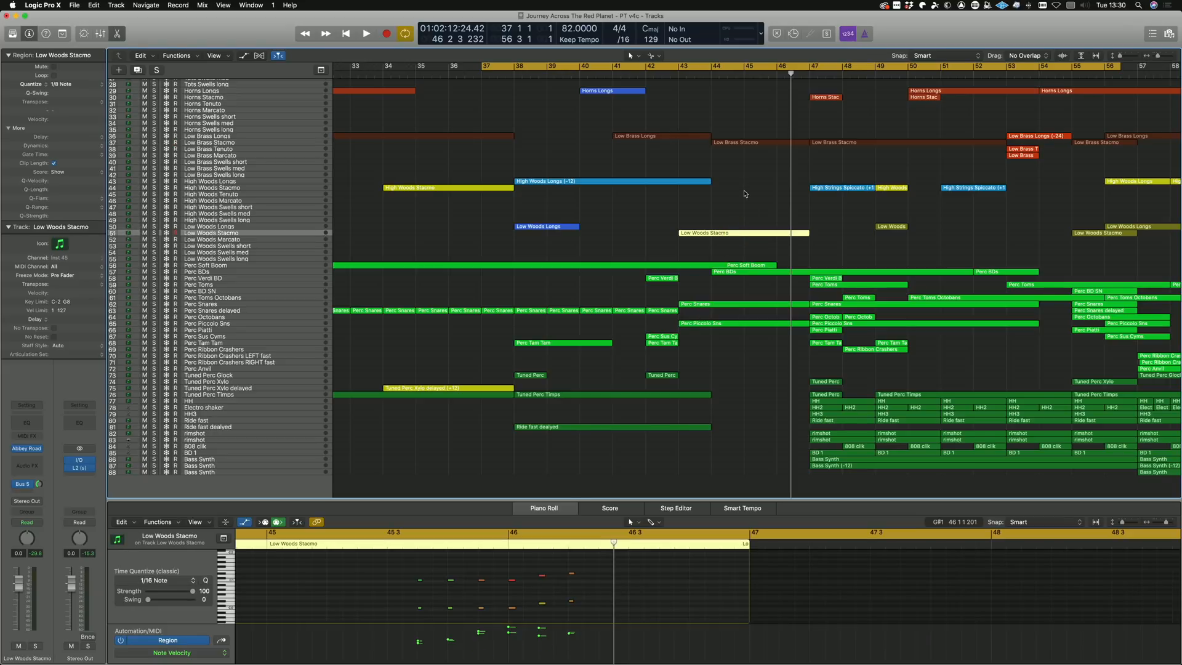
left_click(750, 142, "shift")
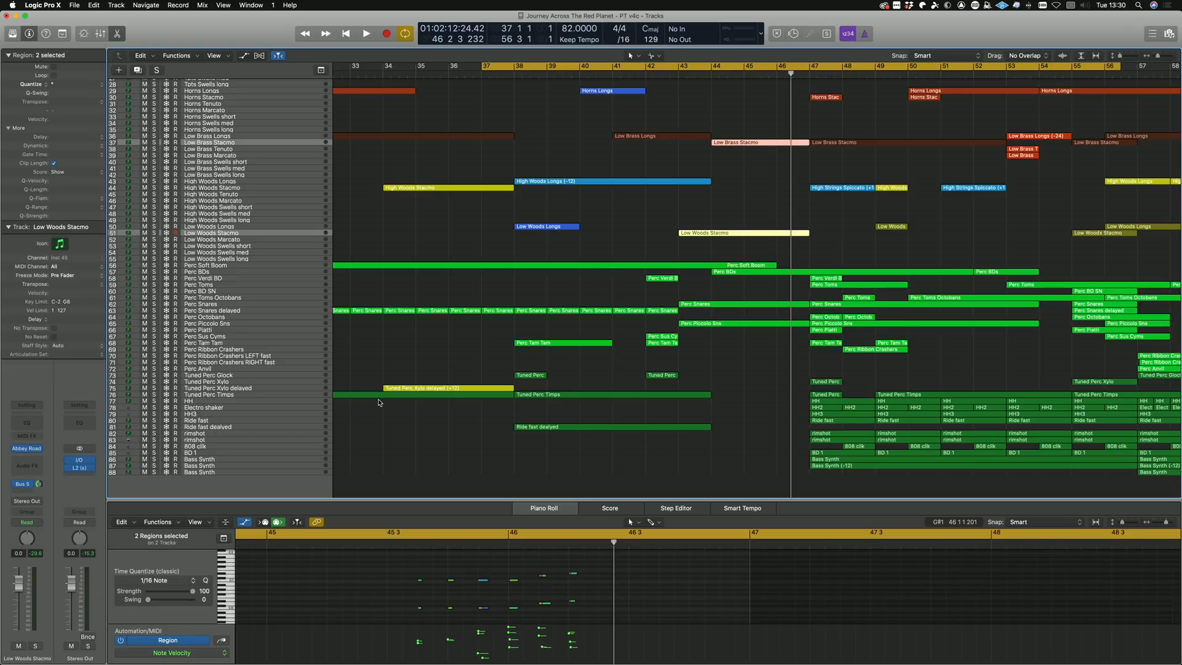
key("ctrl+s")
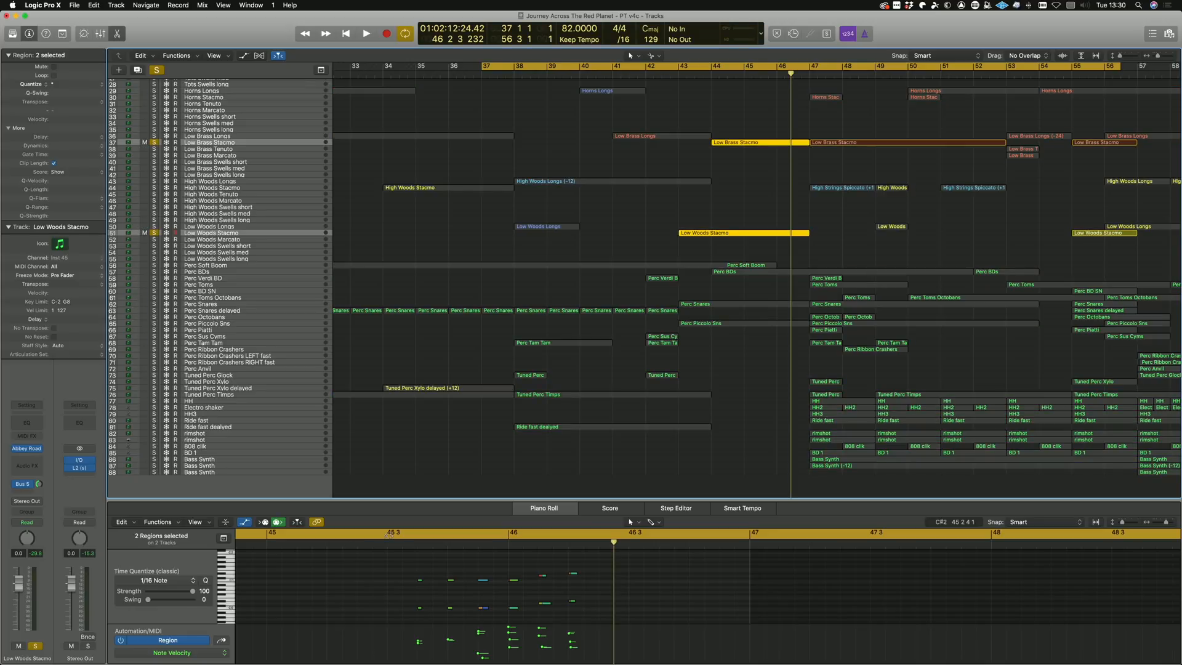
double_click(371, 543)
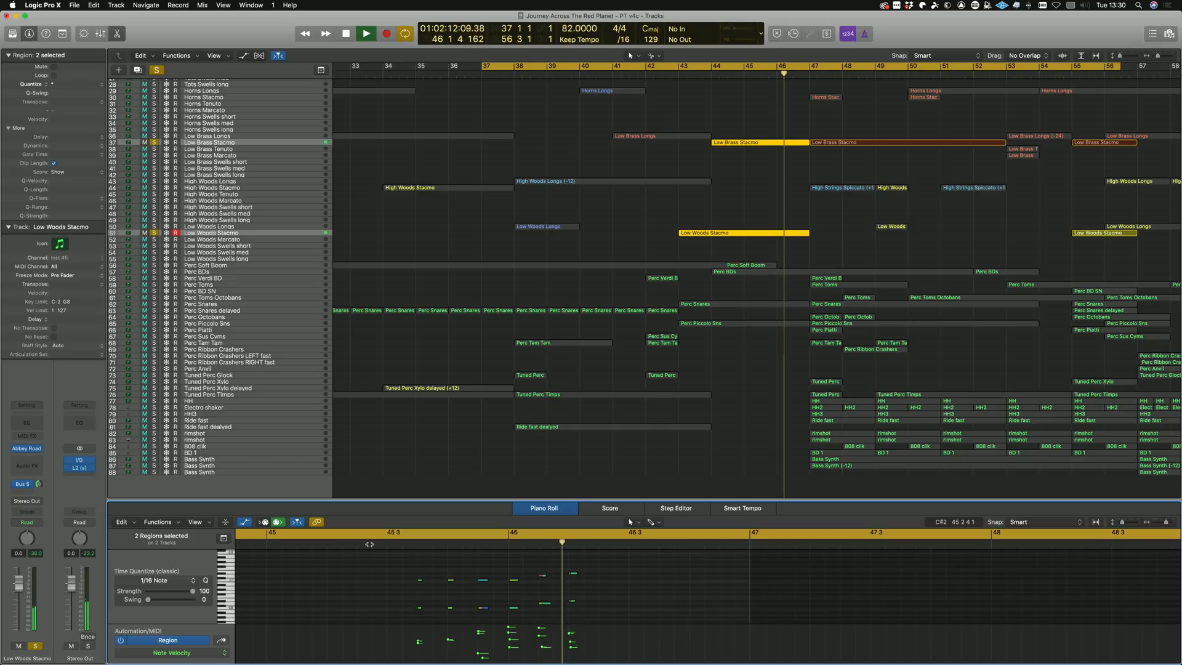
key("space")
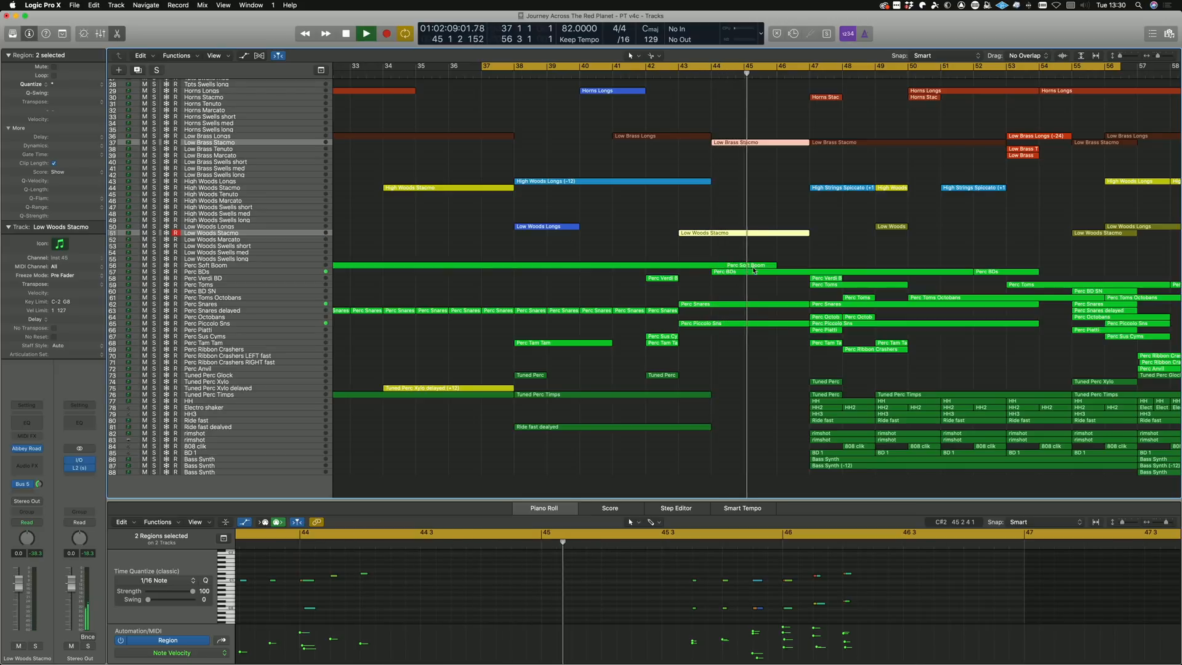
- Select the two Full Orchestra Swells short regions at bars 47 and 48, examine their notes during playback, and stop playback
scroll(959, 595, "right", 2)
scroll(825, 120, "up", 10)
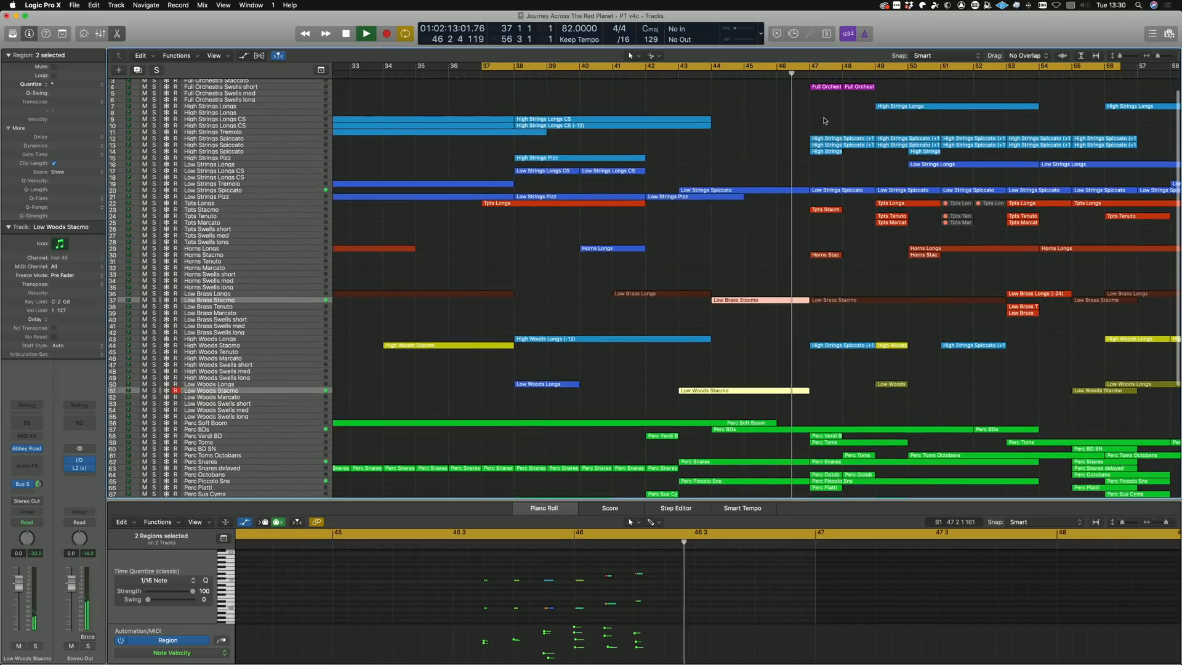
scroll(819, 117, "up", 2)
scroll(819, 117, "right", 1)
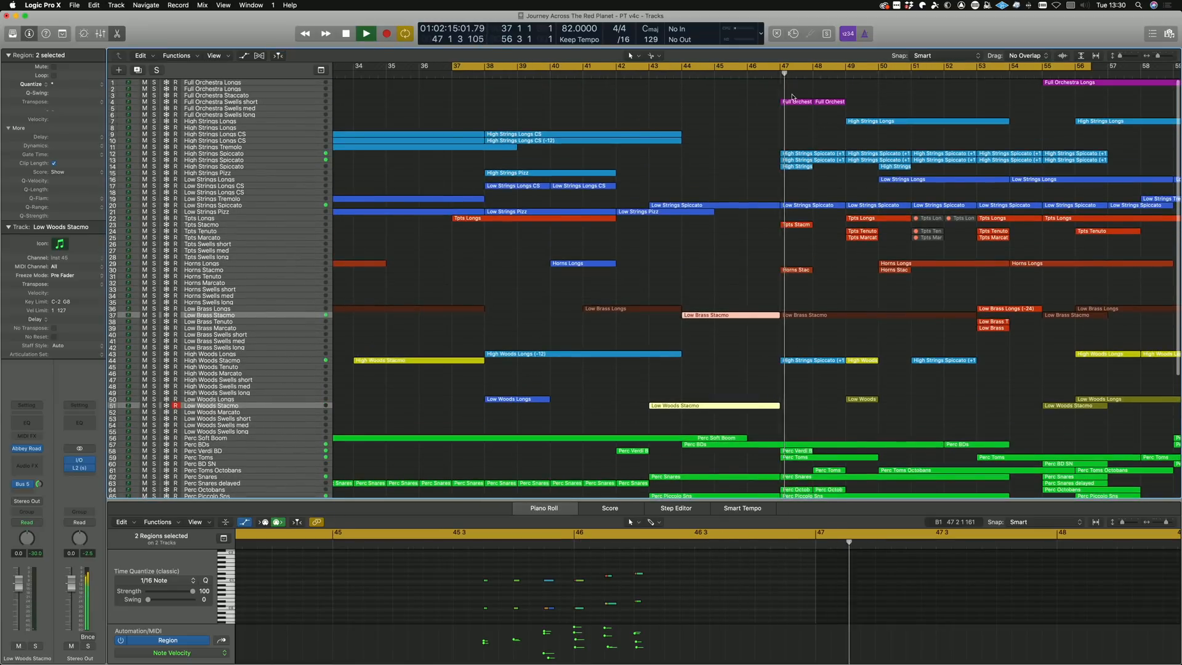
left_click(794, 101)
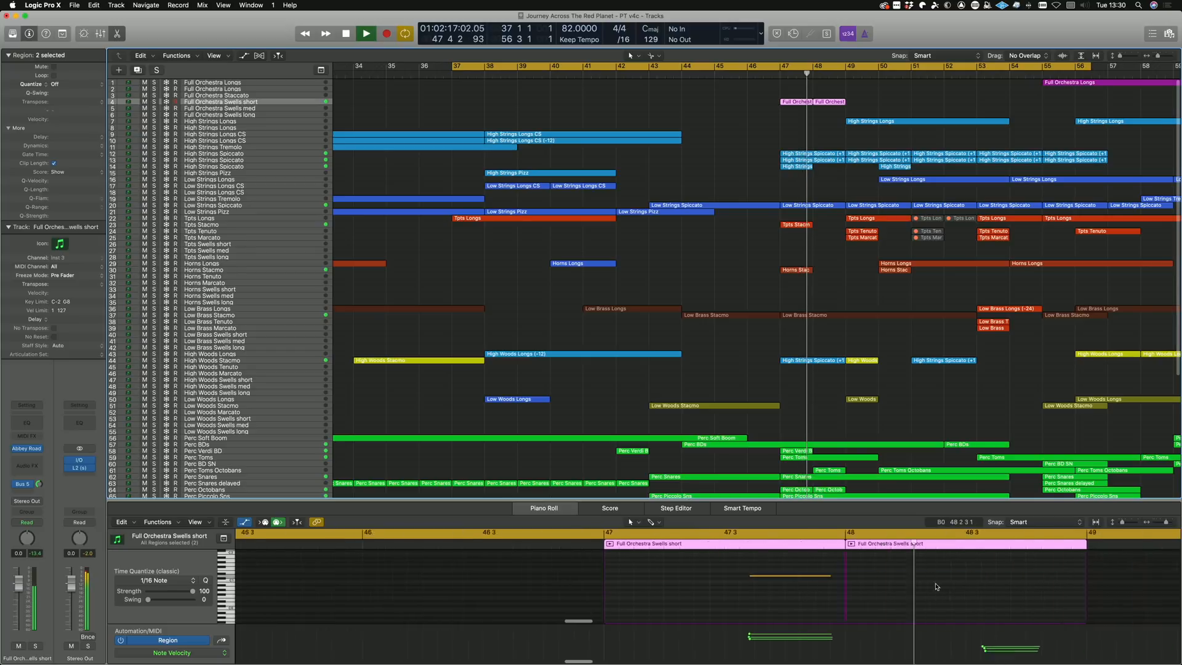
scroll(936, 587, "right", 5)
scroll(869, 586, "up", 2)
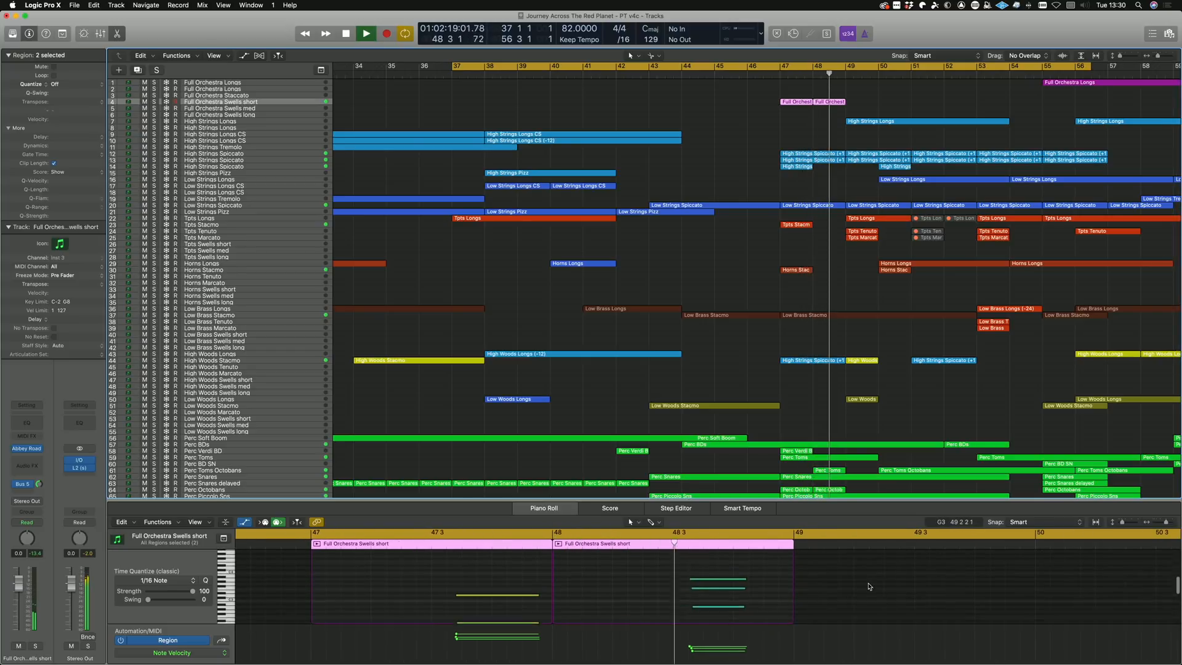
scroll(819, 554, "down", 3)
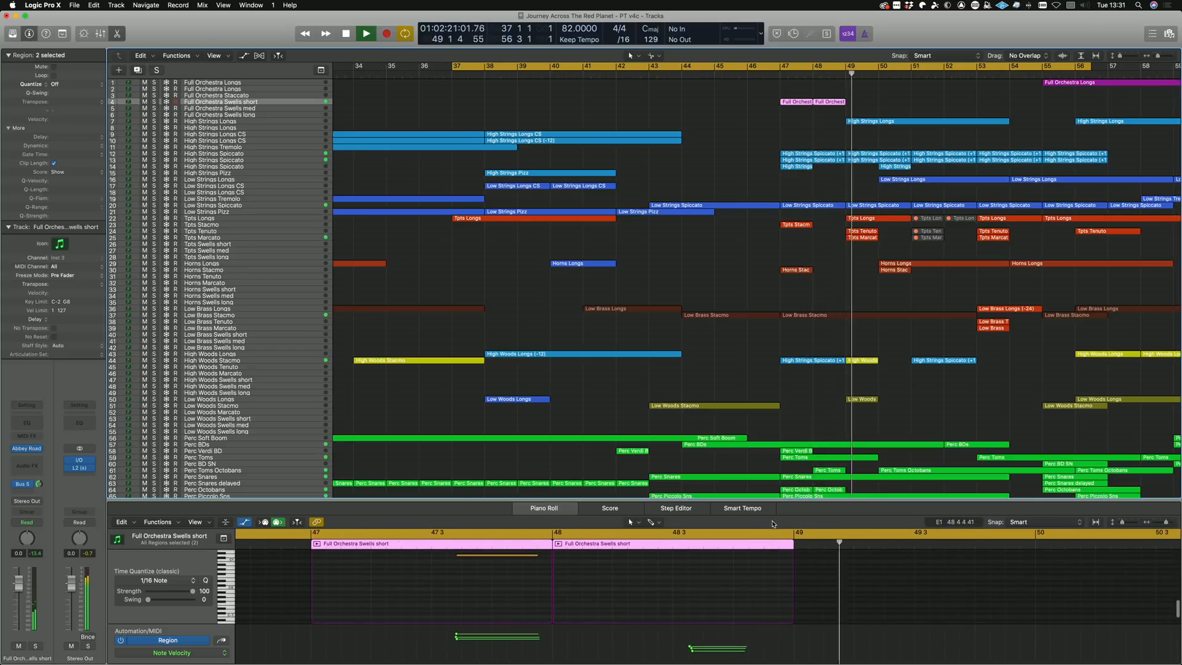
key("space")
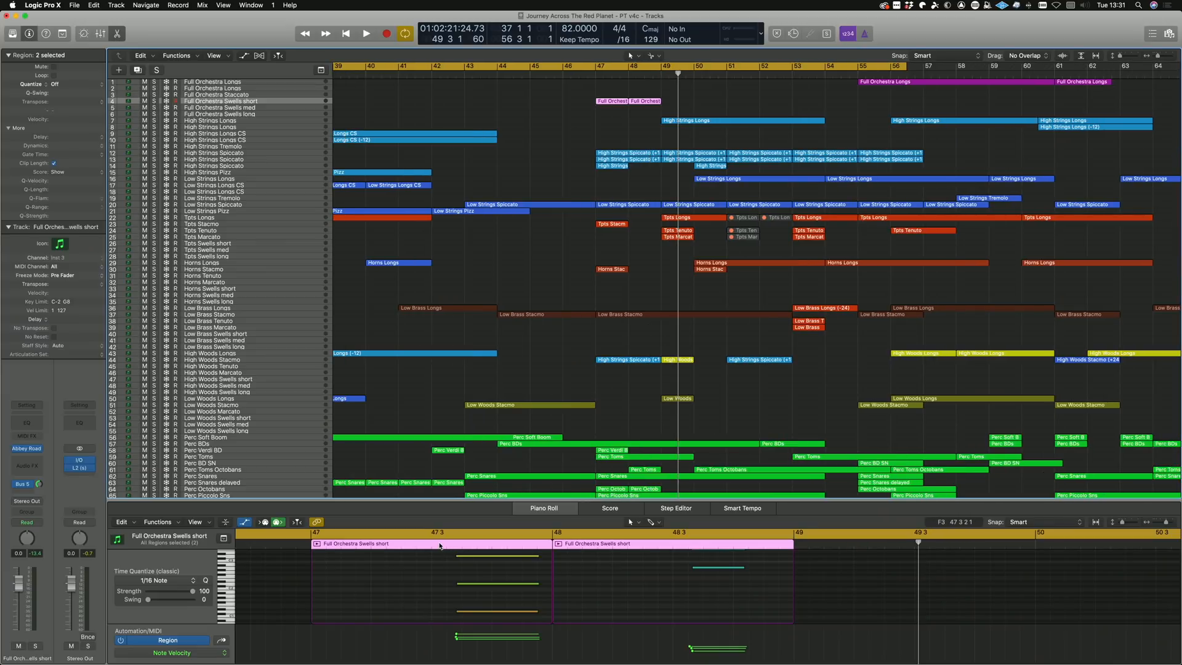
- Solo the Full Orchestra Swells short track and play its swells, then clear the solo and stop playback
key("s")
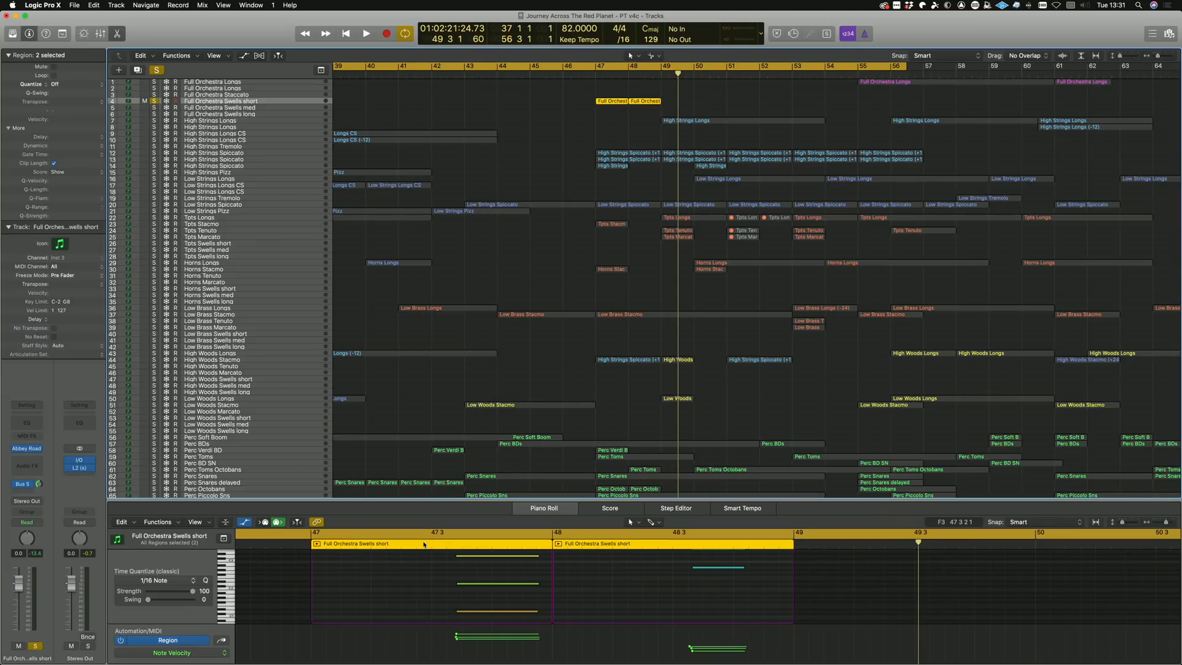
key("space")
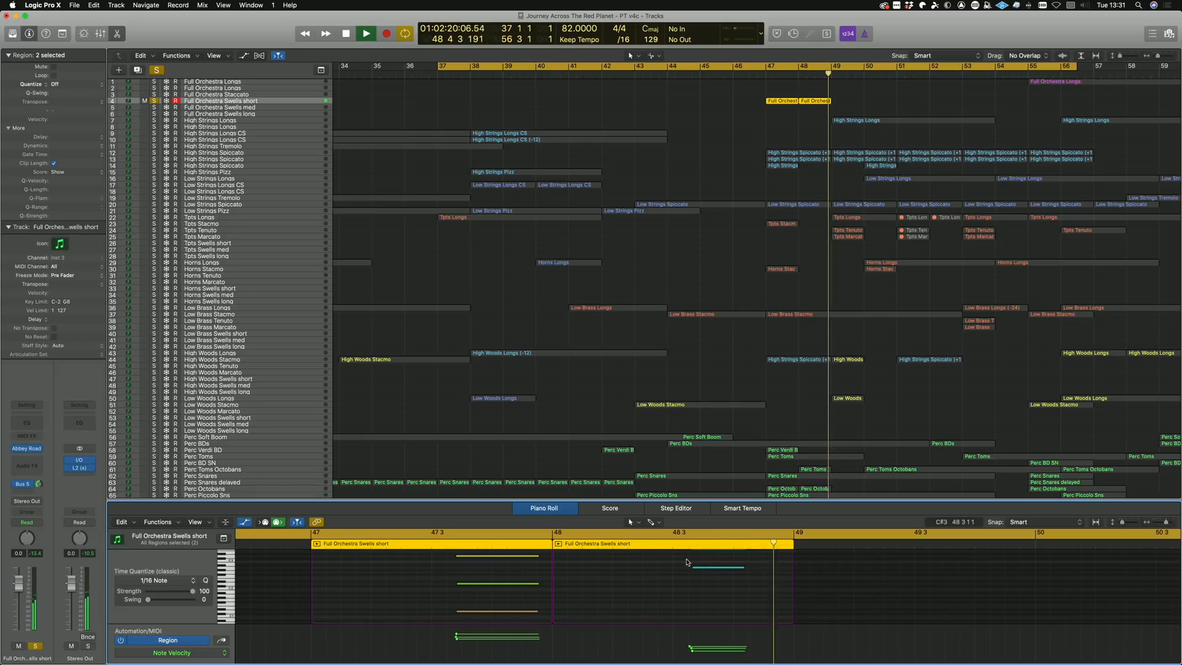
key("space")
key("s")
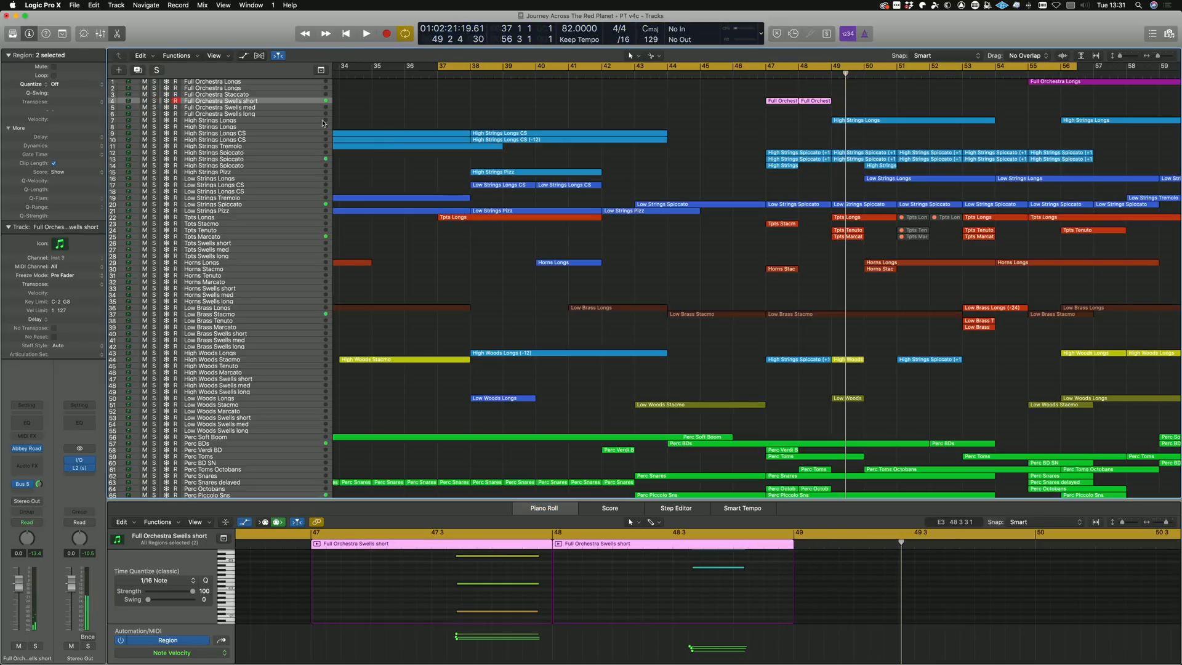
- Set the cycle range to bars 46 to 67 and inspect the delayed fast ride region at bar 38 together with its LABS instrument
scroll(771, 103, "right", 8)
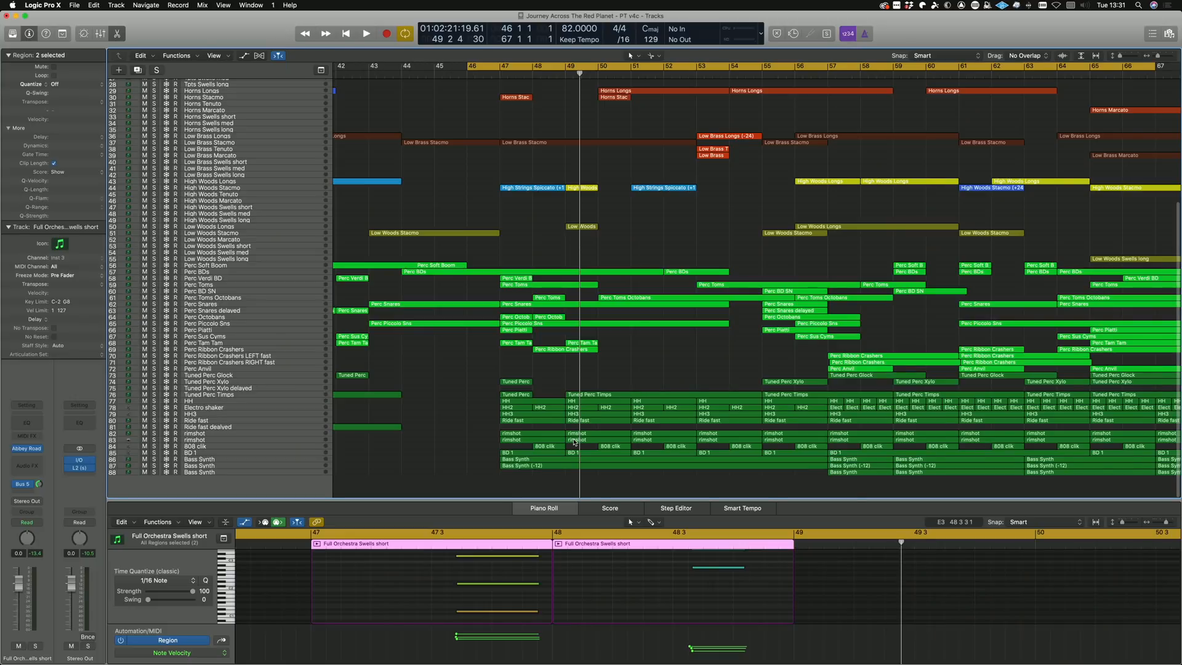
scroll(446, 449, "left", 8)
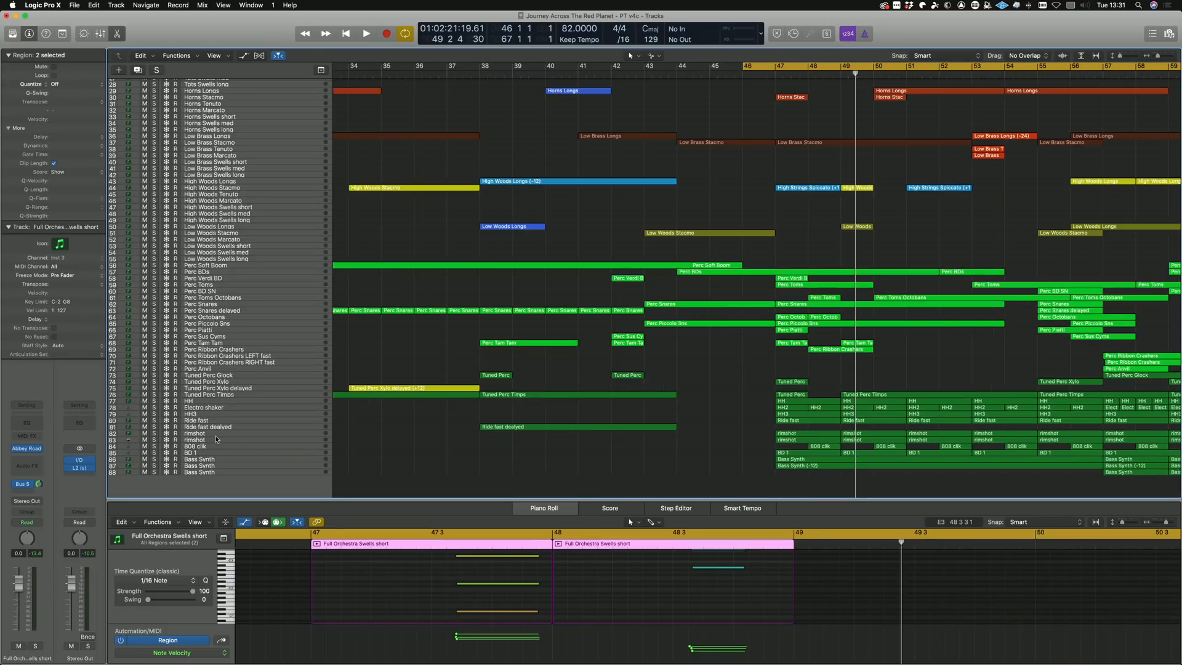
left_click(517, 427)
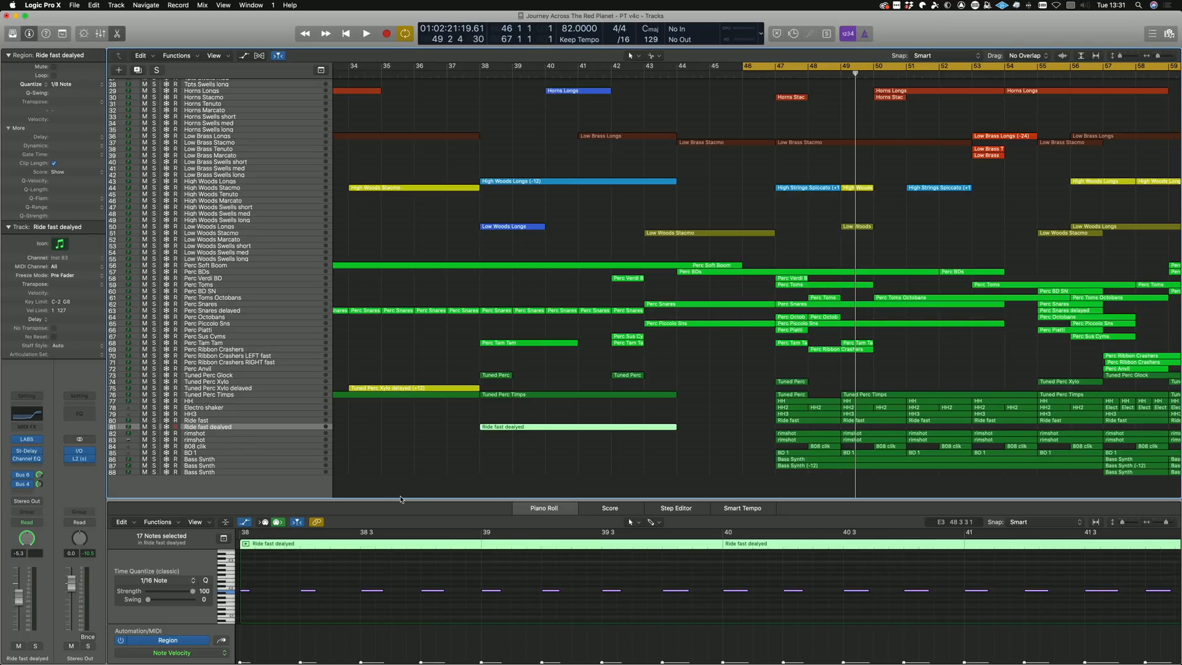
left_click(28, 442)
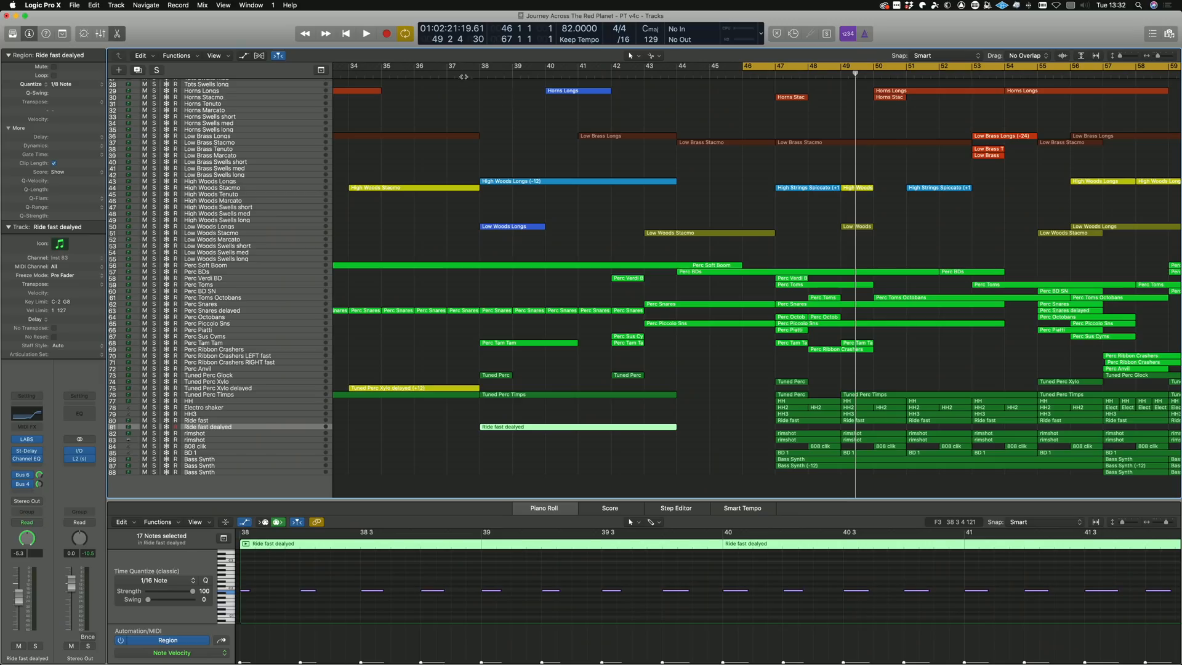
- Play the delayed fast ride track soloed from bar 37, then clear the solo during playback to hear it with the full arrangement
left_click(463, 75)
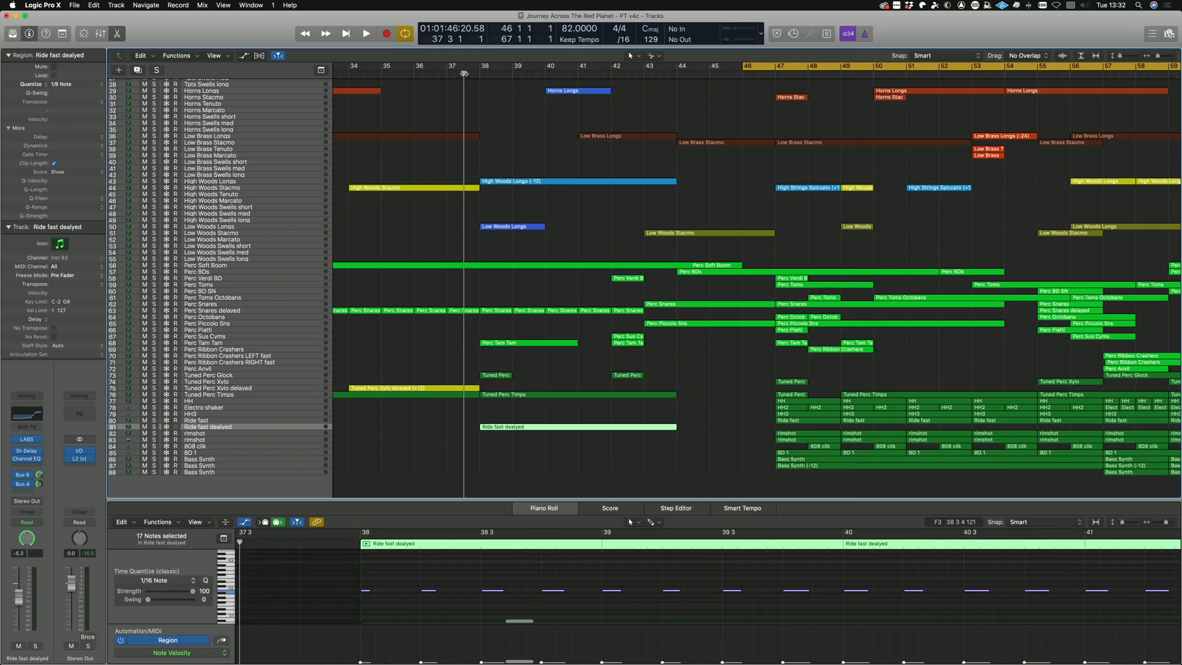
key("s")
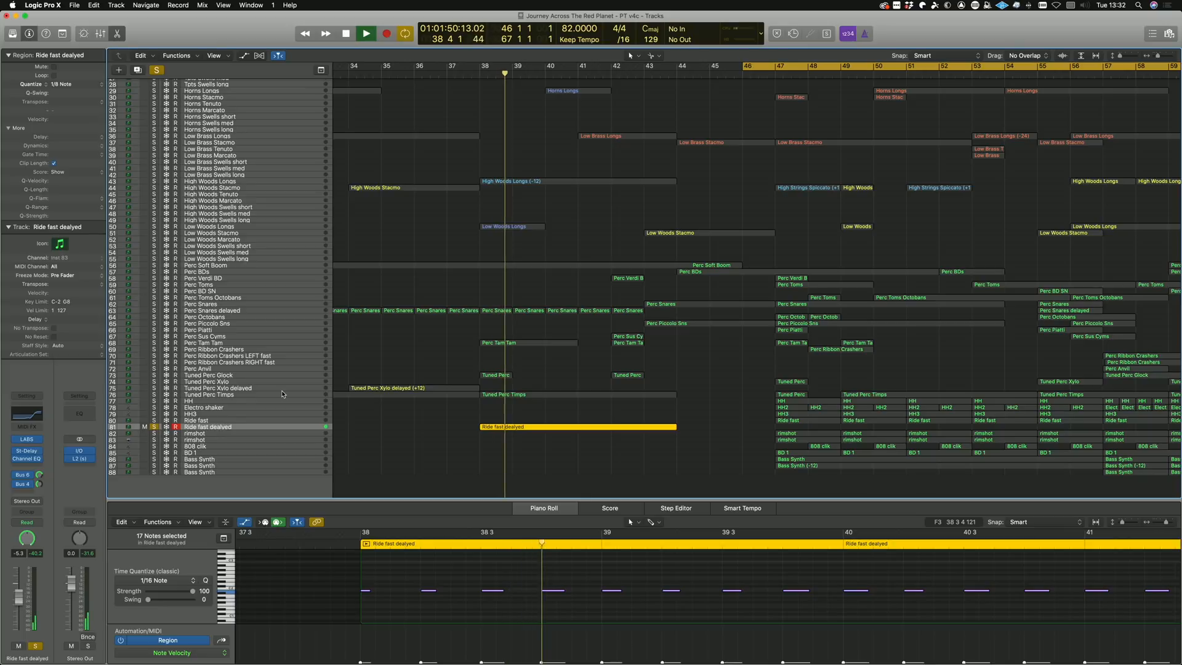
key("s")
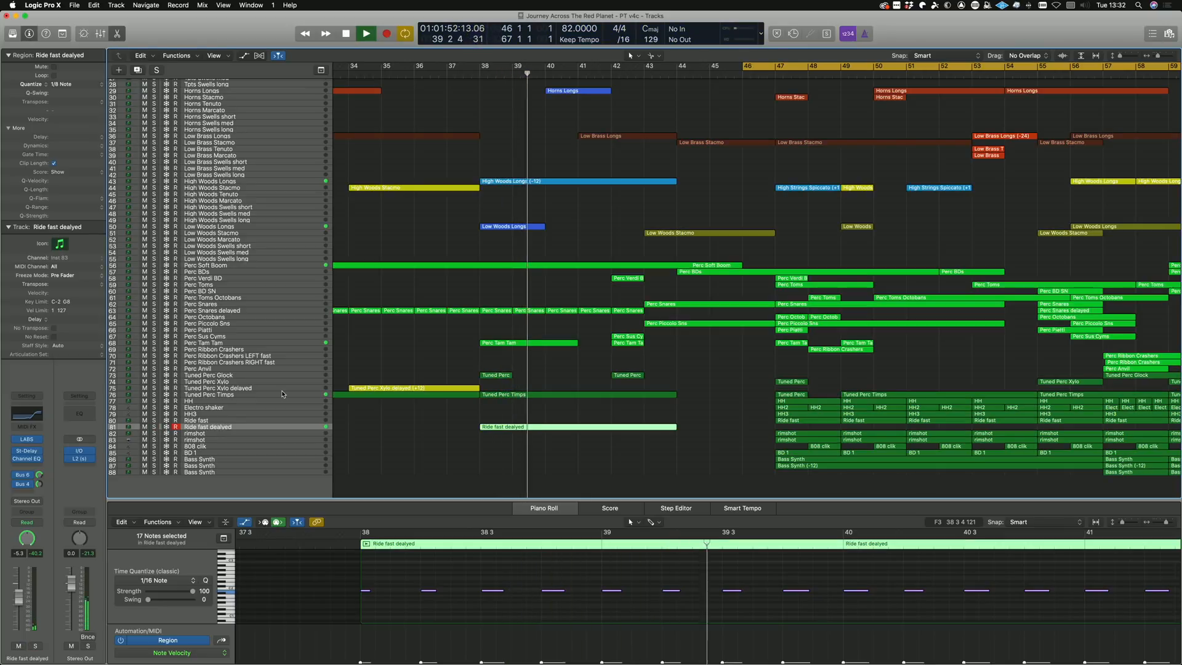